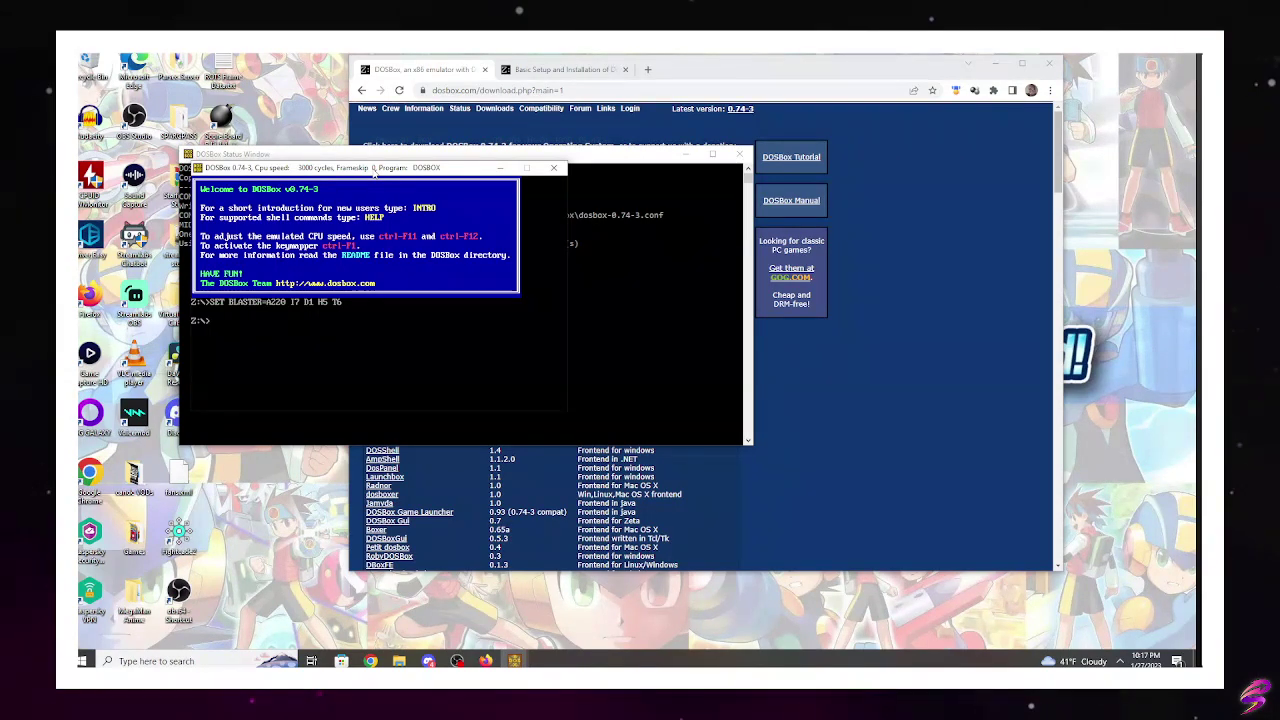
pyautogui.write('unt ')
pyautogui.write('c')
pyautogui.write(':')
pyautogui.write('/')
pyautogui.press('BackSpace')
pyautogui.write('\\')
pyautogui.press('BackSpace')
pyautogui.press('BackSpace')
pyautogui.press('BackSpace')
pyautogui.press('BackSpace')
pyautogui.press('BackSpace')
pyautogui.press('BackSpace')
pyautogui.press('BackSpace')
pyautogui.press('BackSpace')
pyautogui.press('BackSpace')
pyautogui.press('BackSpace')
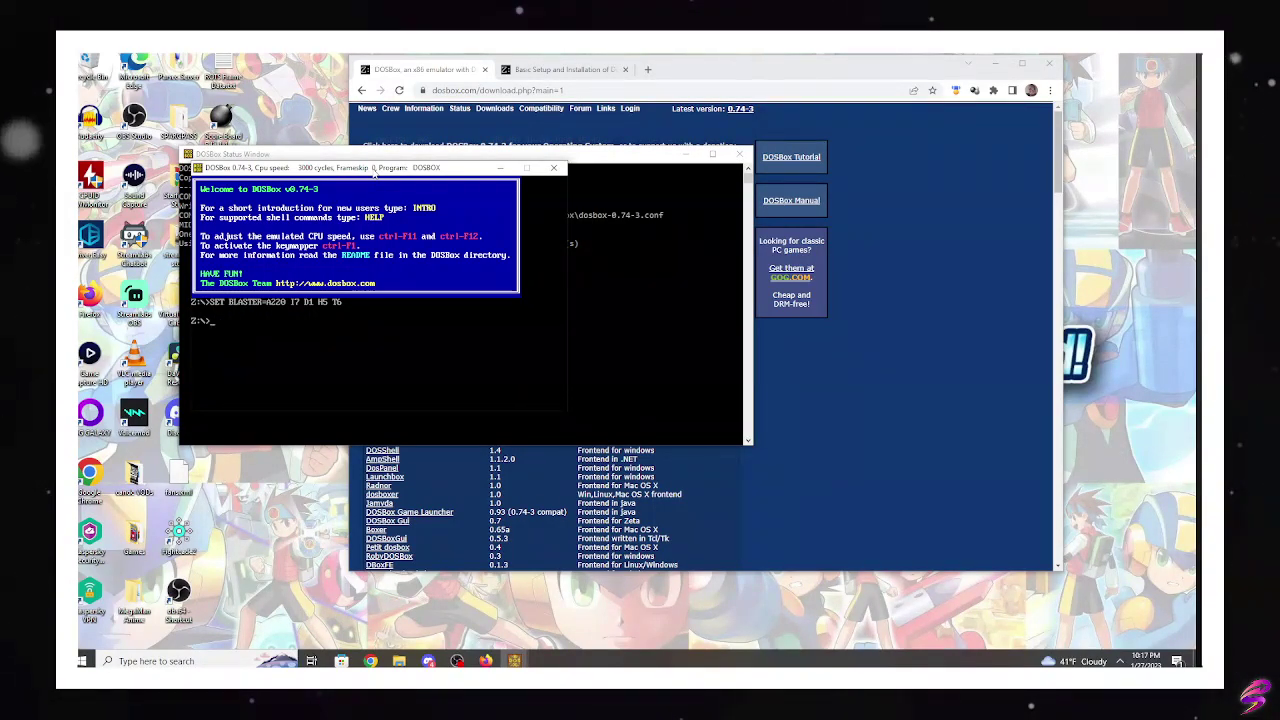
# - Create a new folder named "Old Games" in the root of the Local Disk (C:) drive using File Explorer
pyautogui.click(399, 660)
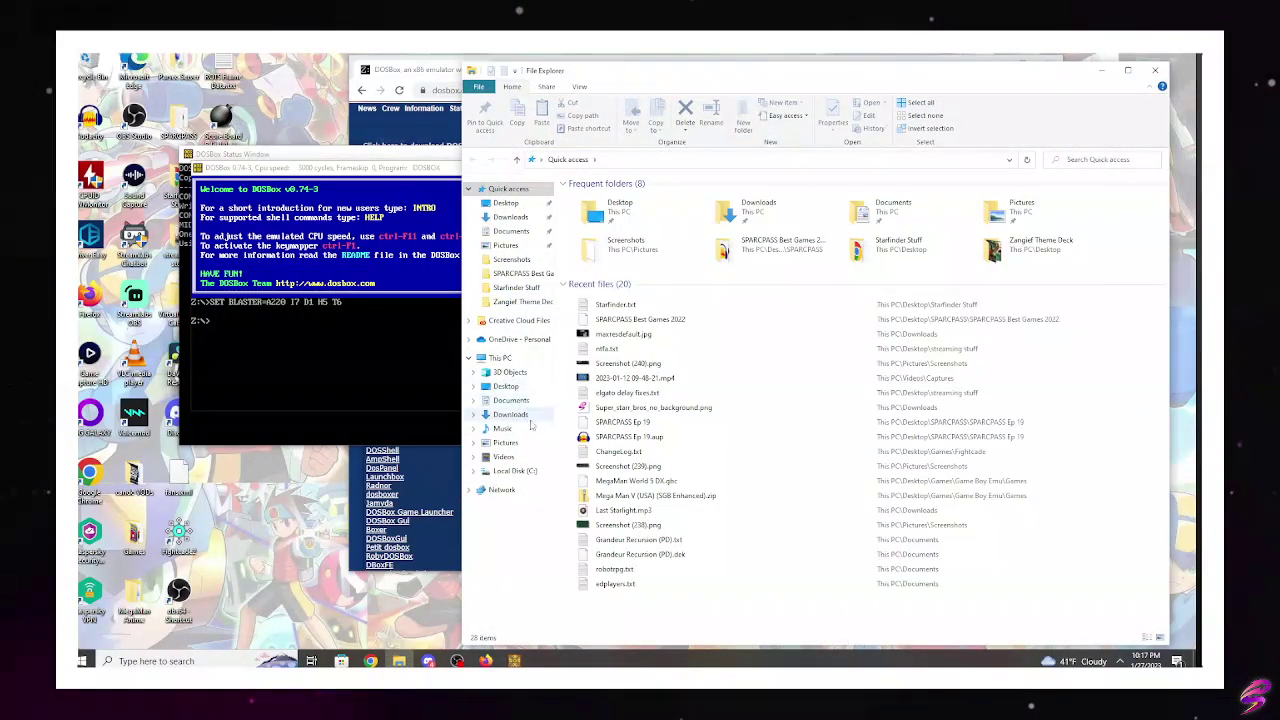
pyautogui.click(514, 471)
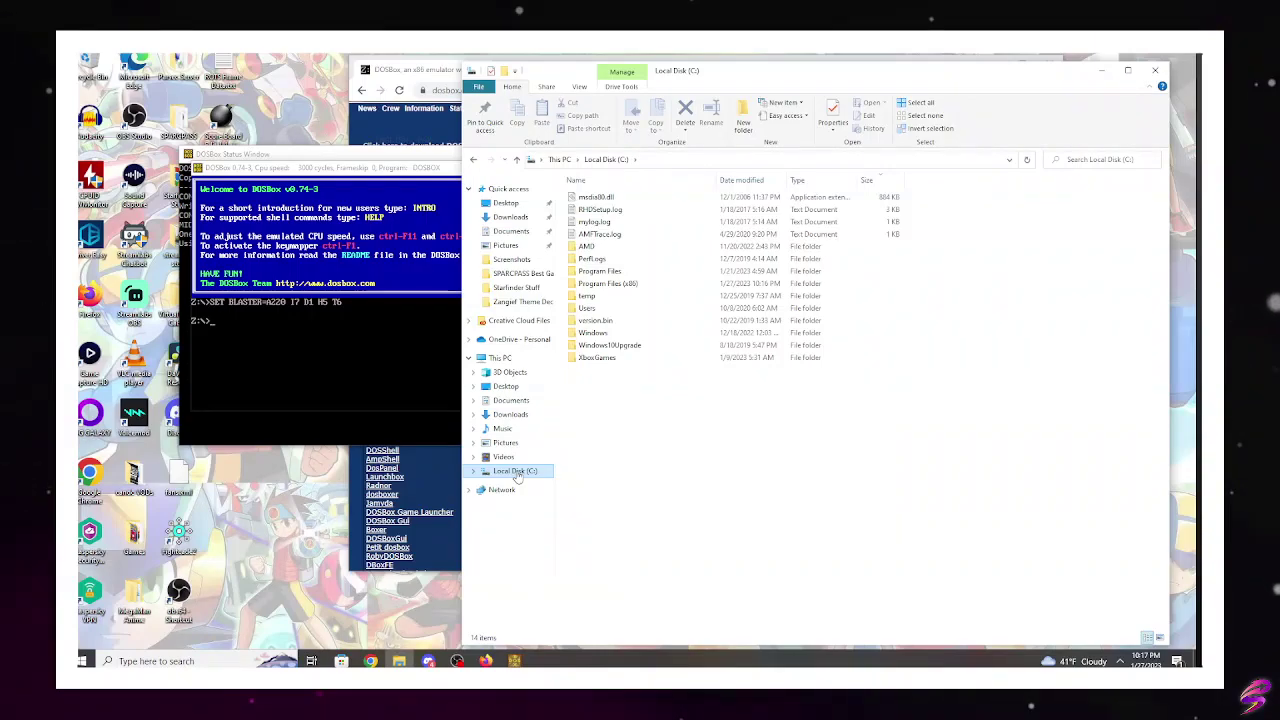
pyautogui.rightClick(608, 428)
pyautogui.moveTo(676, 568)
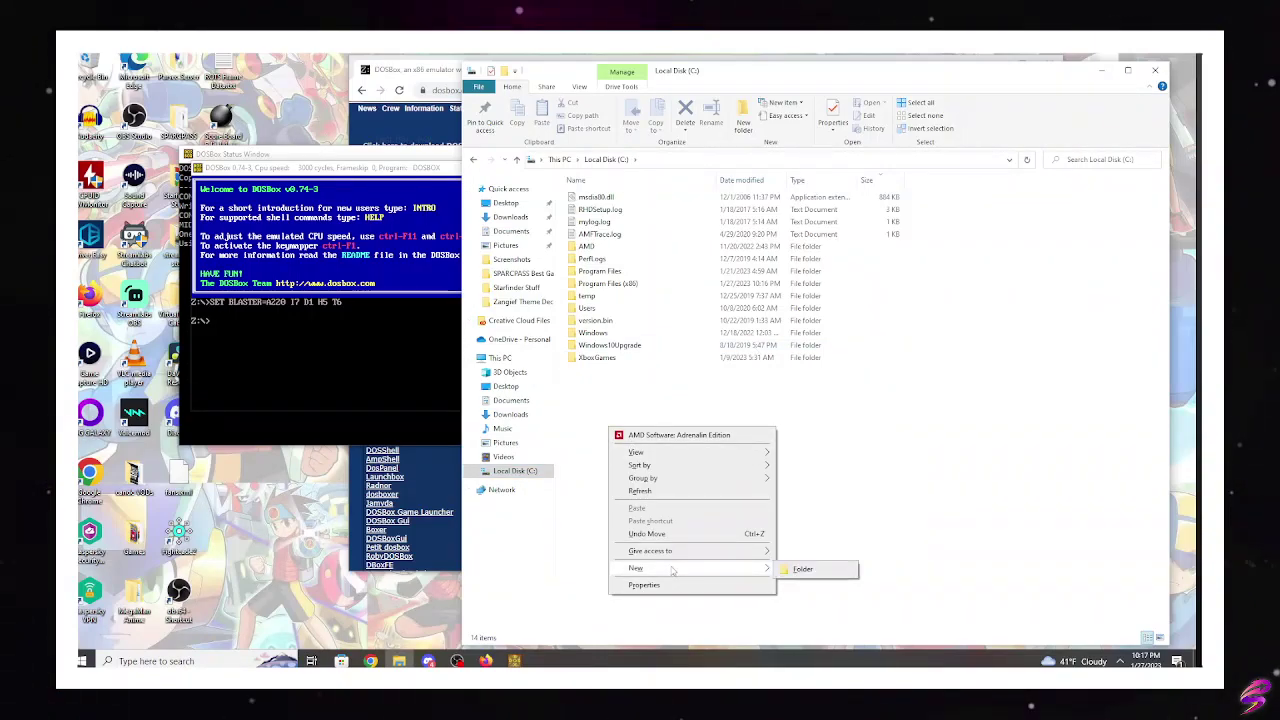
pyautogui.click(792, 568)
pyautogui.write('Old Games')
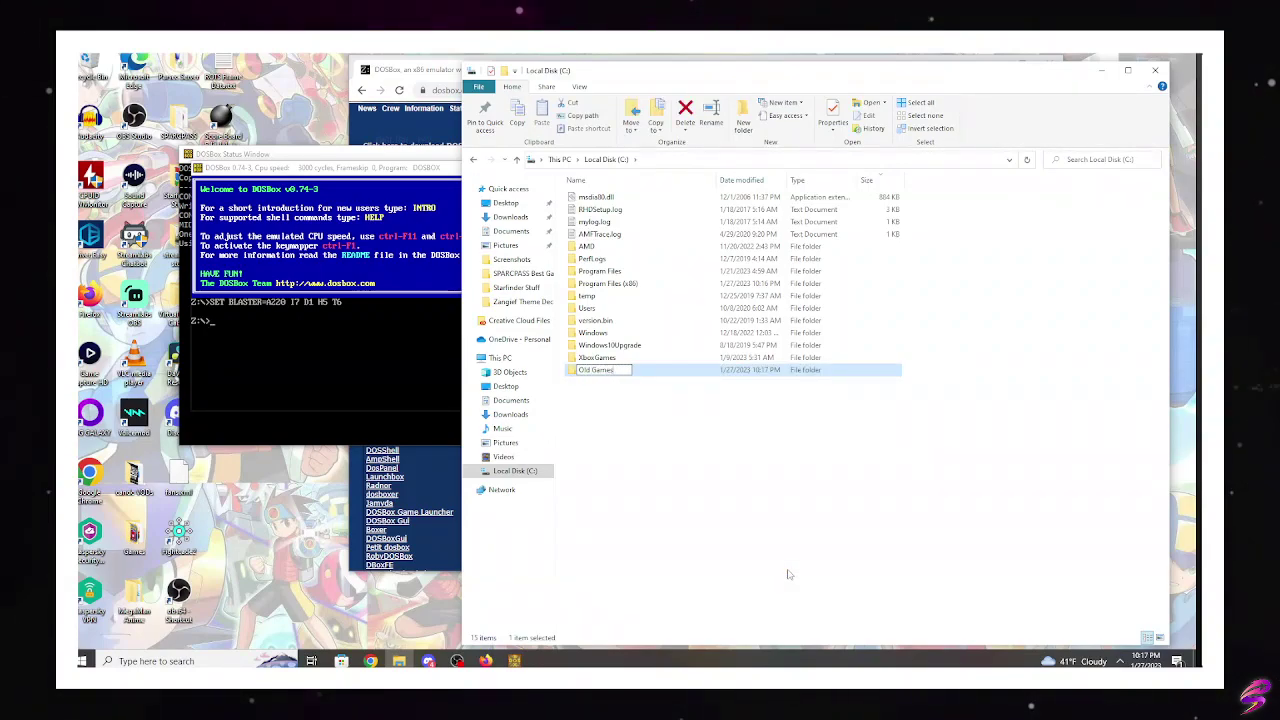
pyautogui.press('Return')
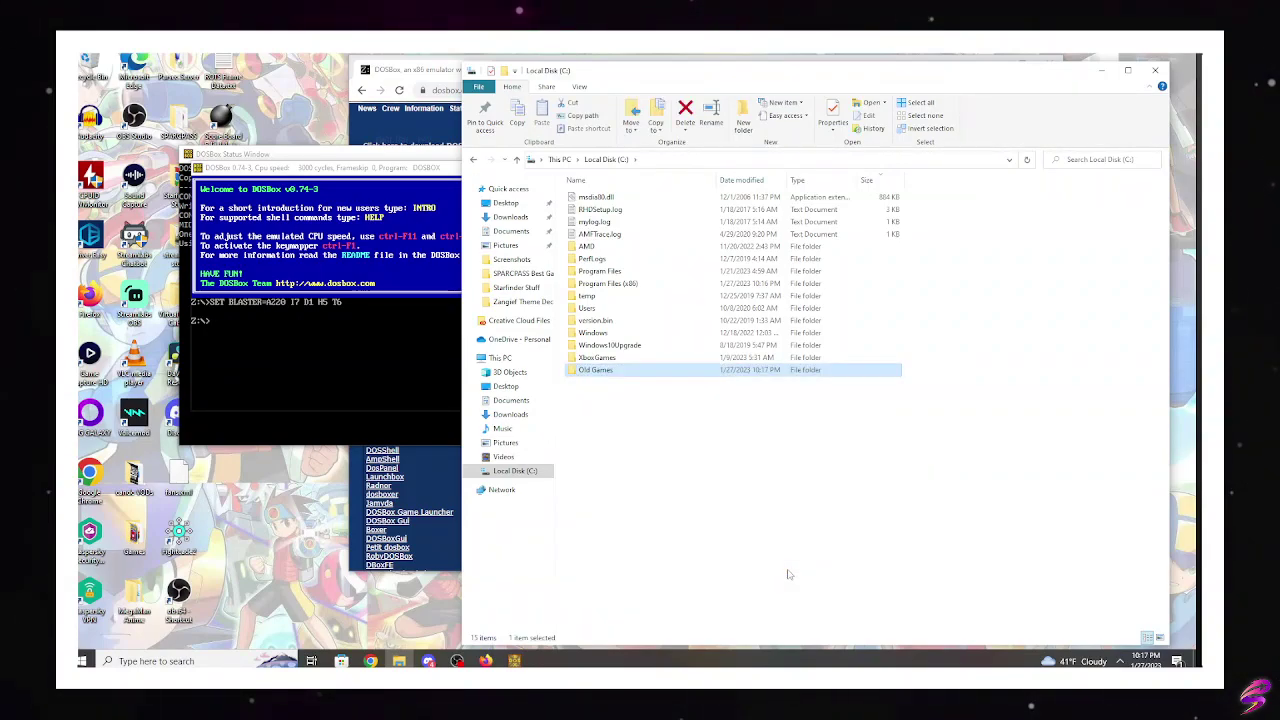
# - Rename the "Old Games" folder to "OldGames", without the space
pyautogui.rightClick(597, 370)
pyautogui.click(625, 340)
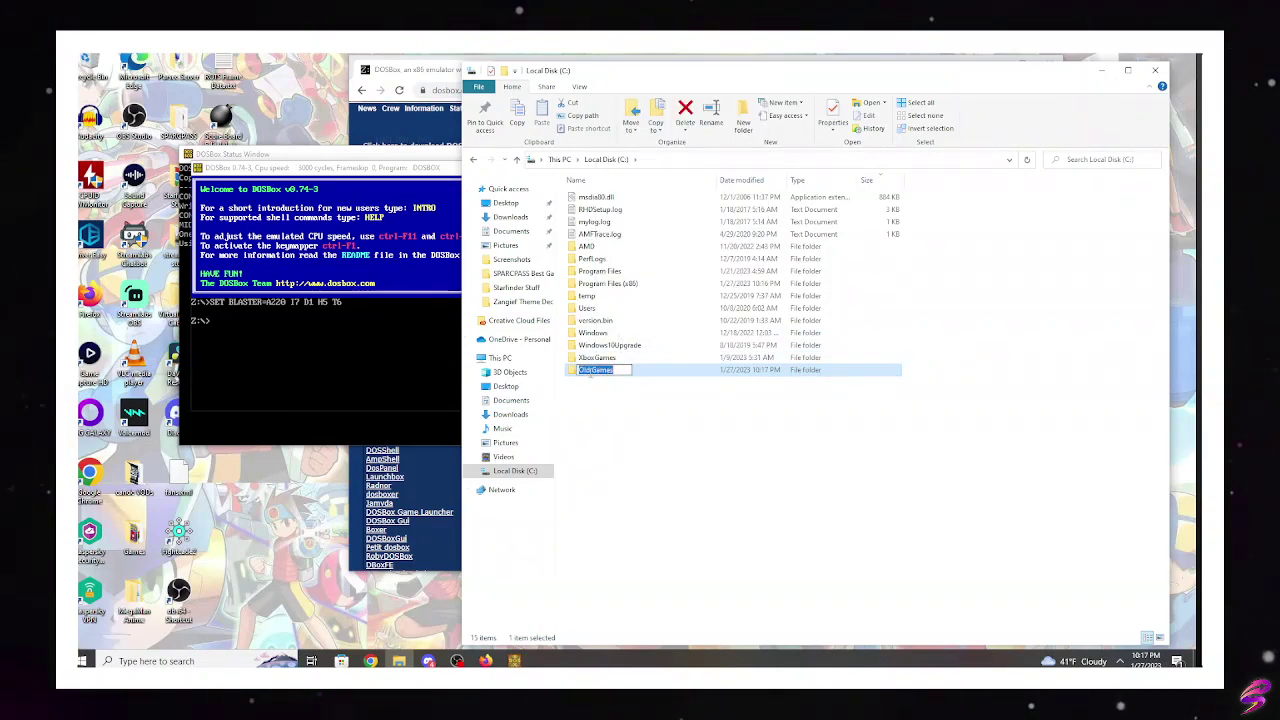
pyautogui.click(591, 370)
pyautogui.press('Delete')
pyautogui.press('Return')
pyautogui.click(617, 399)
# - Switch to DOSBox and try to mount the games folder with the command mount C:\ C:\OldGames
pyautogui.click(405, 374)
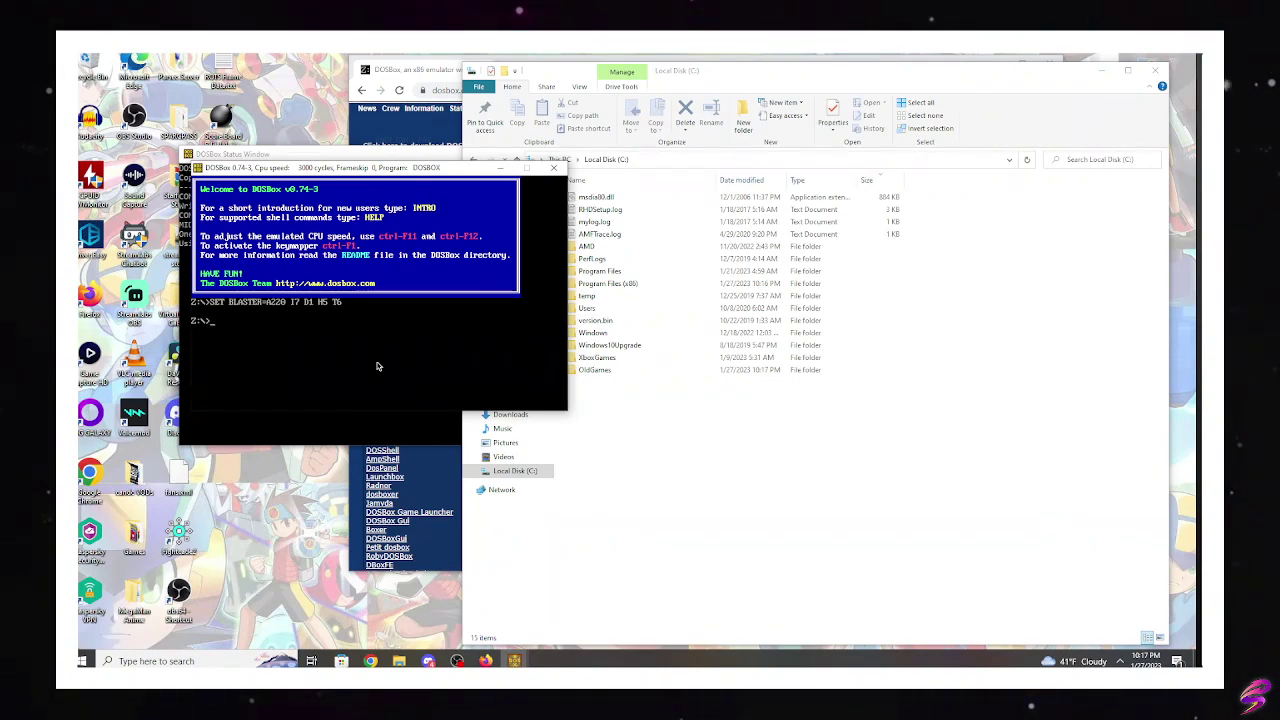
pyautogui.write('mount C:\\')
pyautogui.press('BackSpace')
pyautogui.write('c')
pyautogui.press('BackSpace')
pyautogui.write('C:')
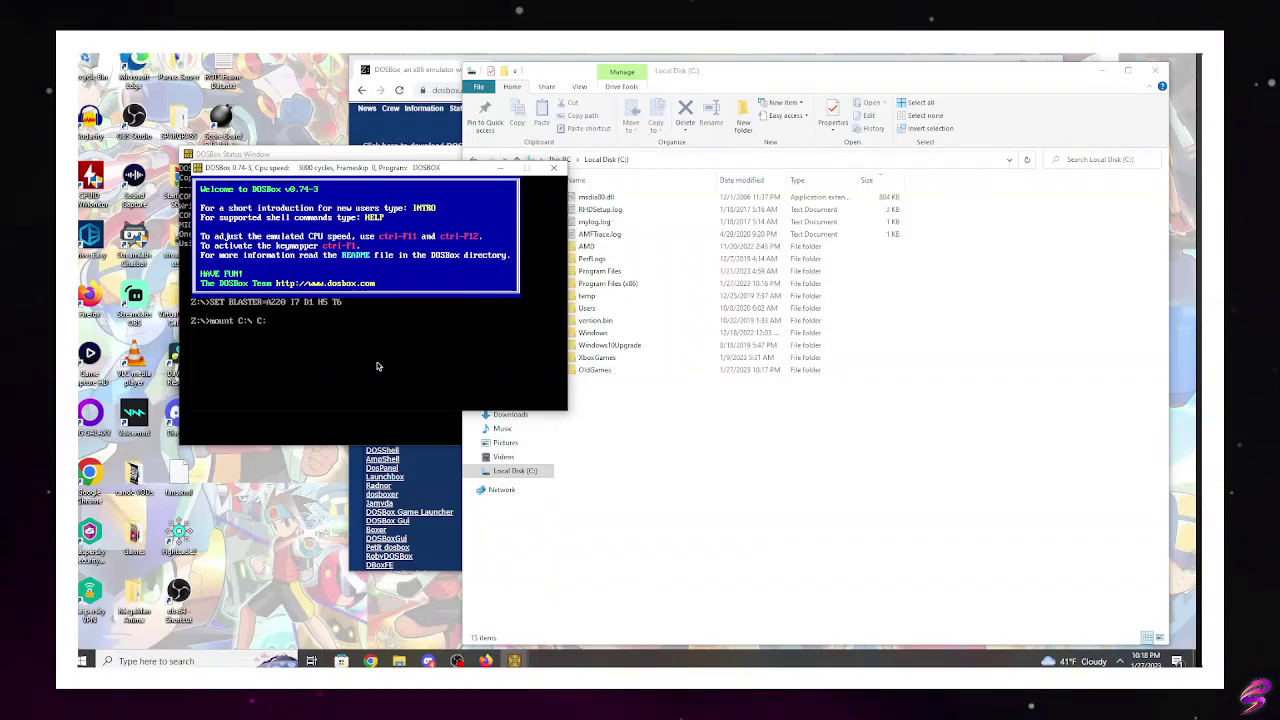
pyautogui.write('\\OldGames')
pyautogui.press('Return')
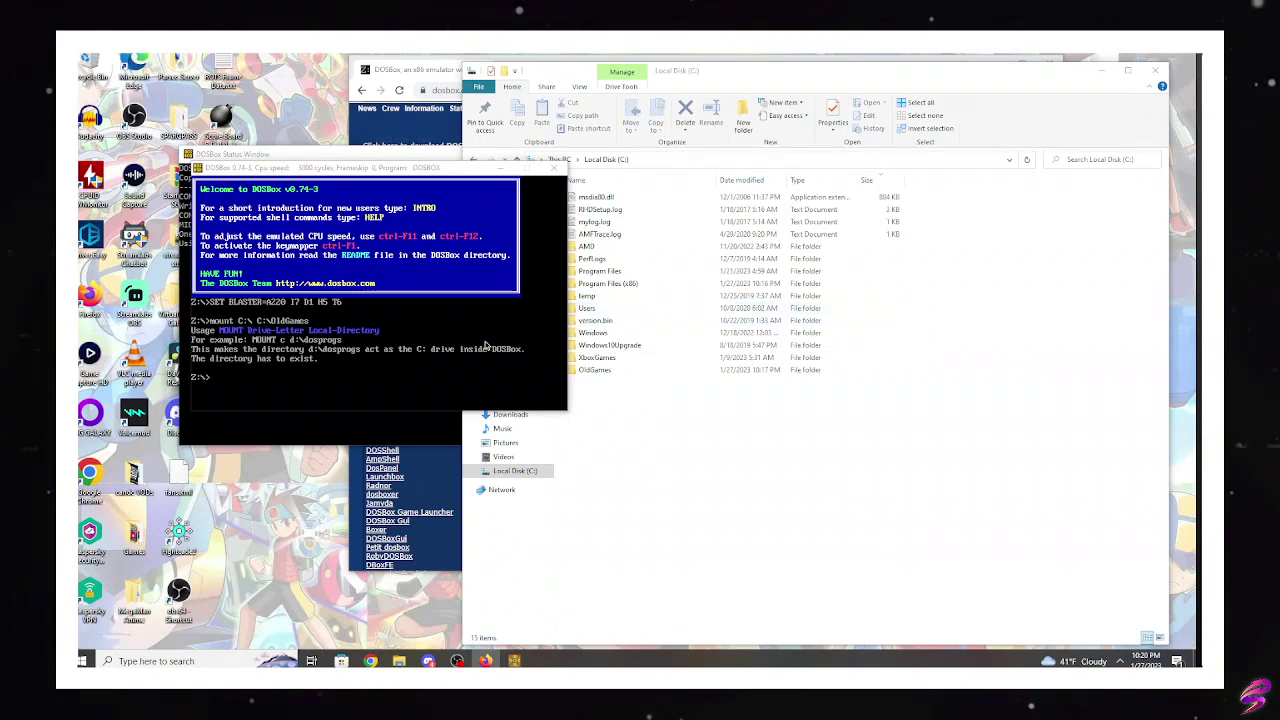
pyautogui.click(350, 395)
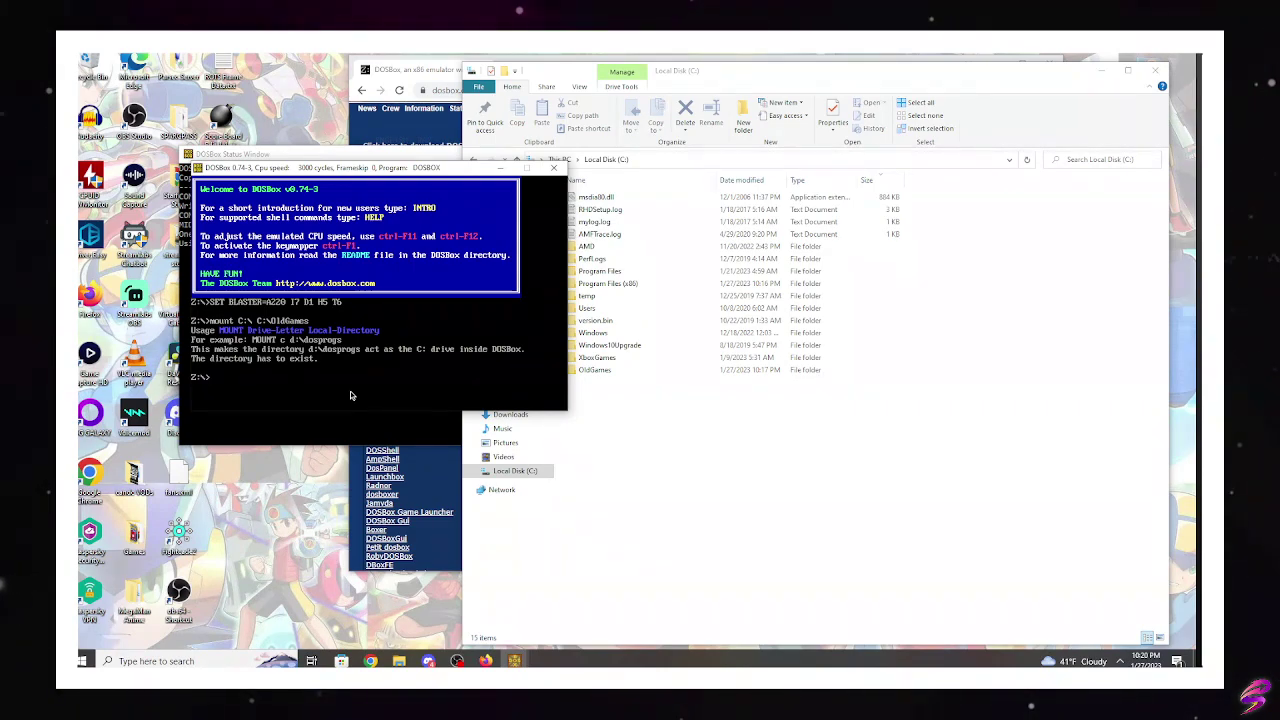
pyautogui.write('mount')
pyautogui.press('BackSpace')
# - Restart DOSBox and mount the games folder as drive C with the command mount C C:\OldGames\
pyautogui.click(553, 167)
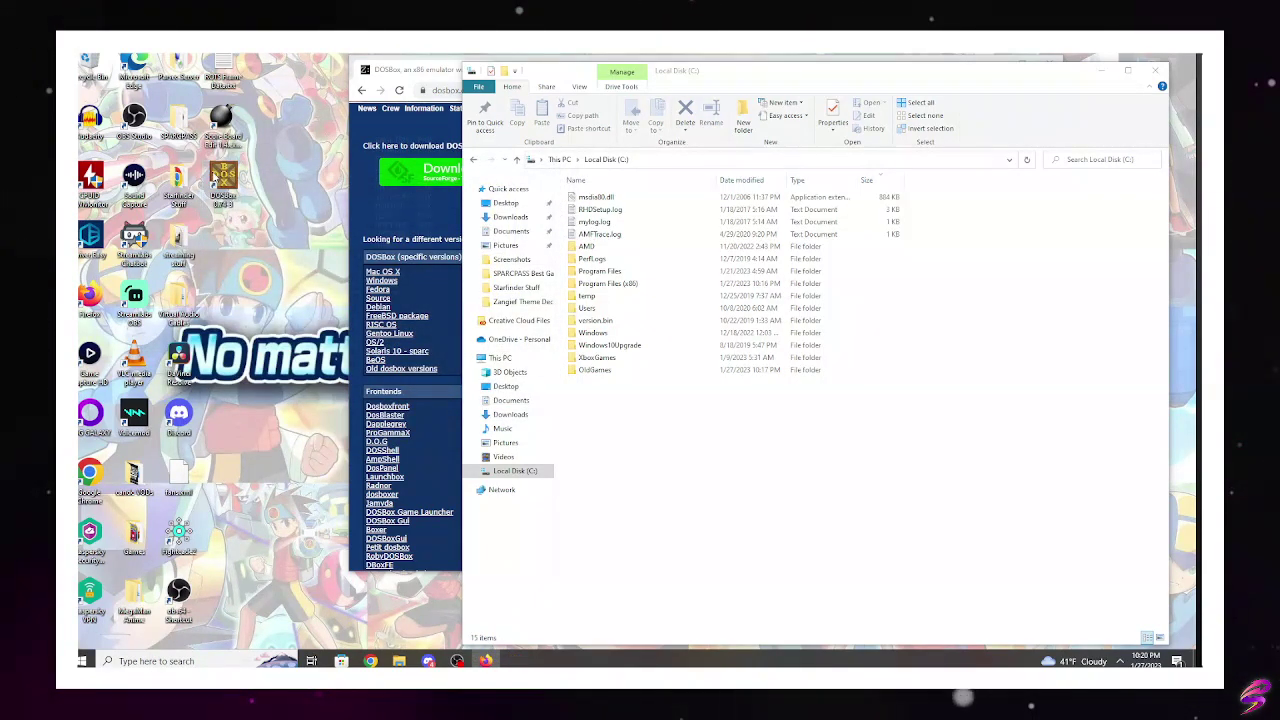
pyautogui.doubleClick(216, 178)
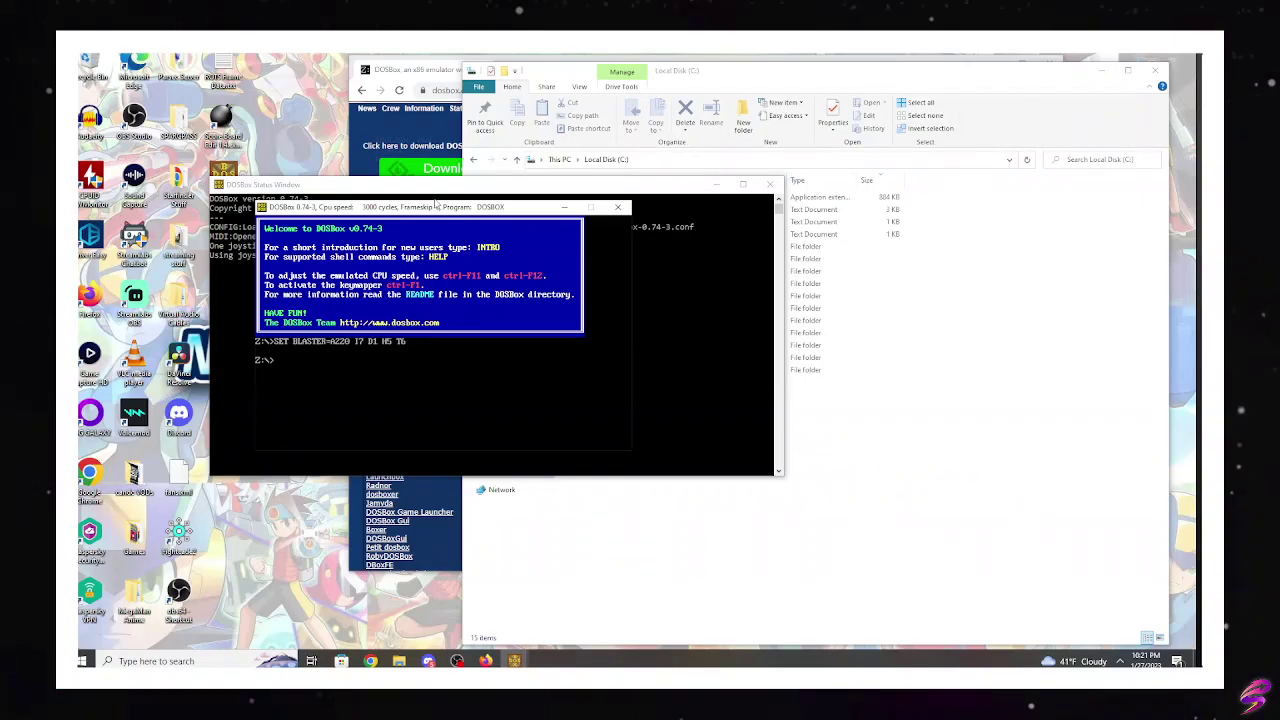
pyautogui.write('mount')
pyautogui.press('BackSpace')
pyautogui.write('\\OldGames\\')
pyautogui.press('Return')
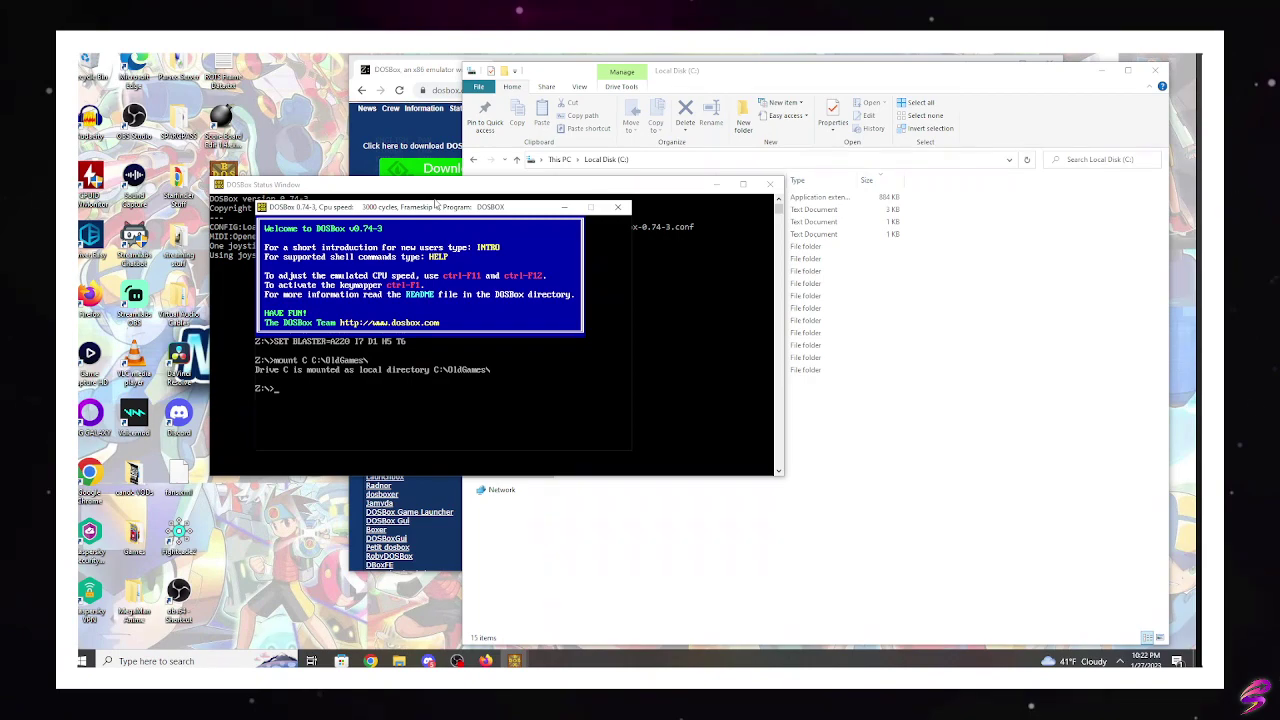
# - Switch to the Chrome browser and open abandonware.org in a new tab
pyautogui.click(430, 72)
pyautogui.click(647, 69)
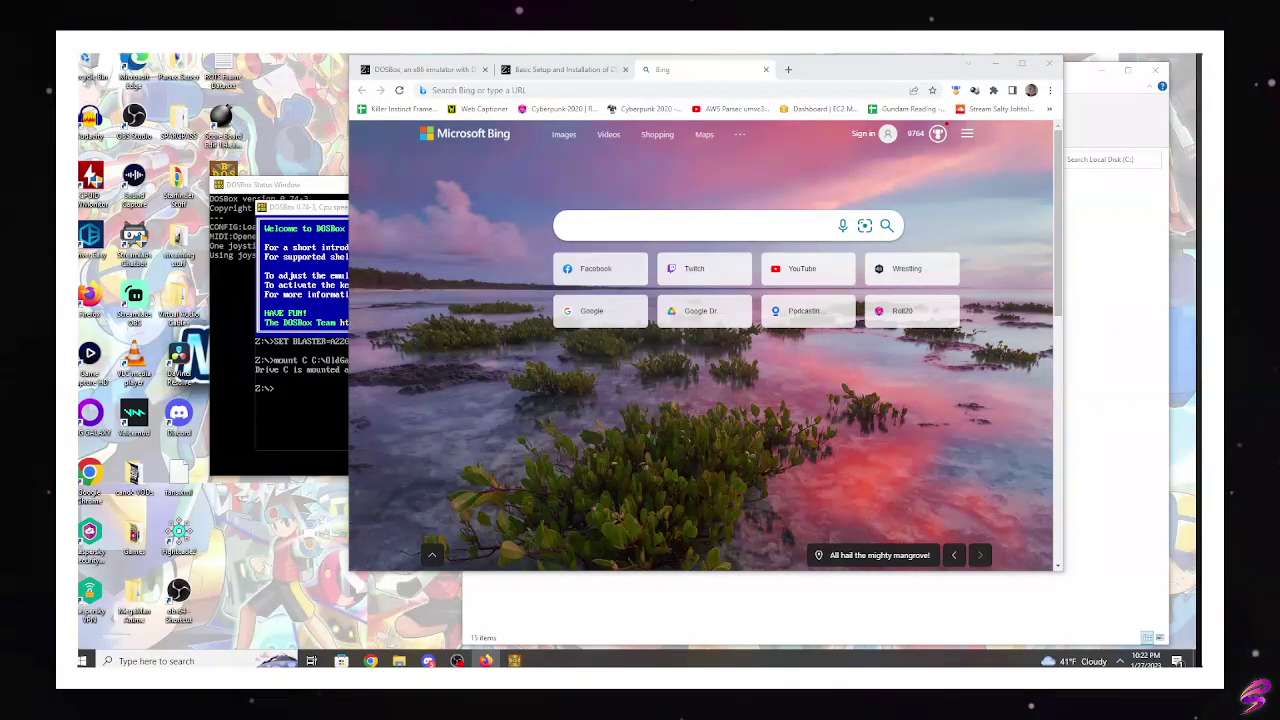
pyautogui.click(660, 420)
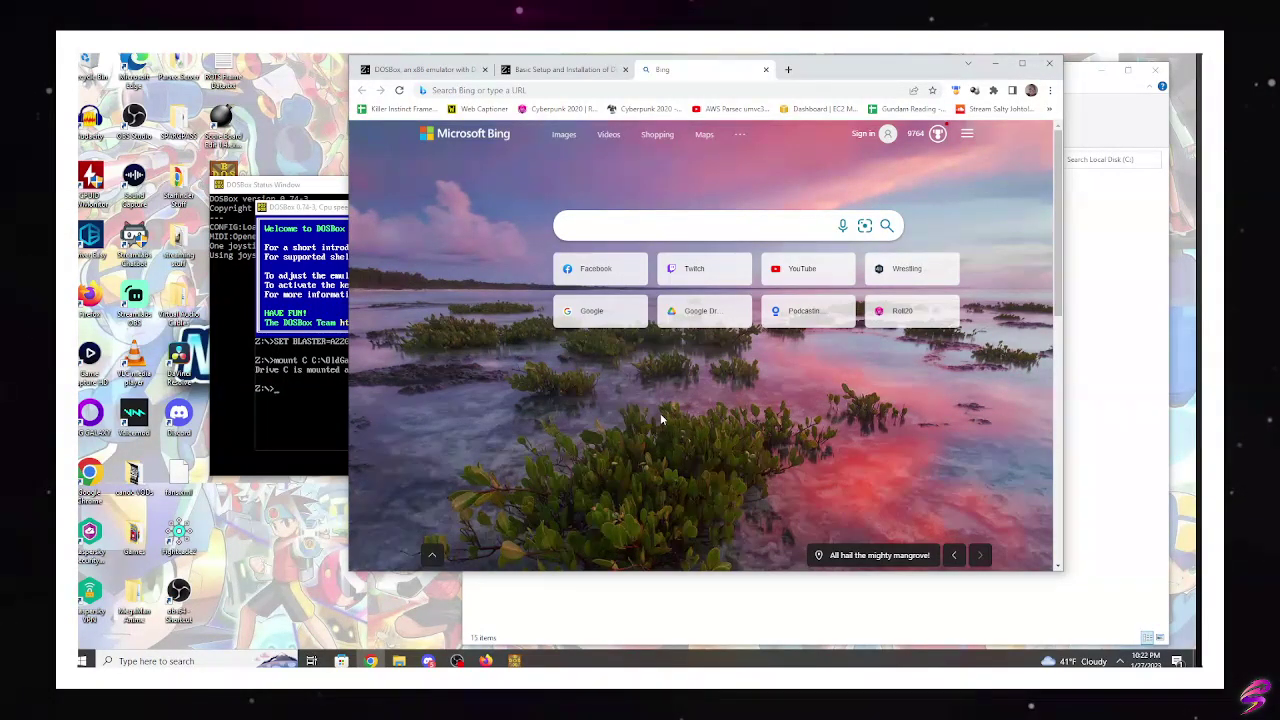
pyautogui.click(706, 89)
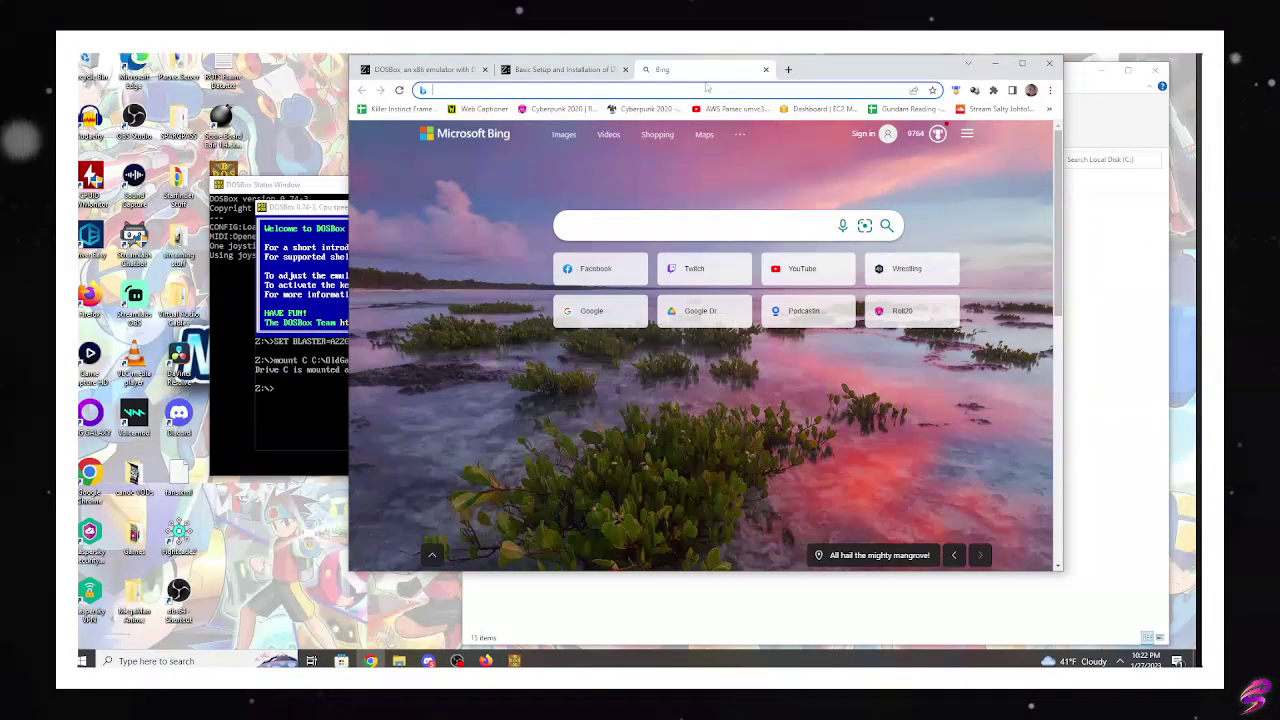
pyautogui.write('a')
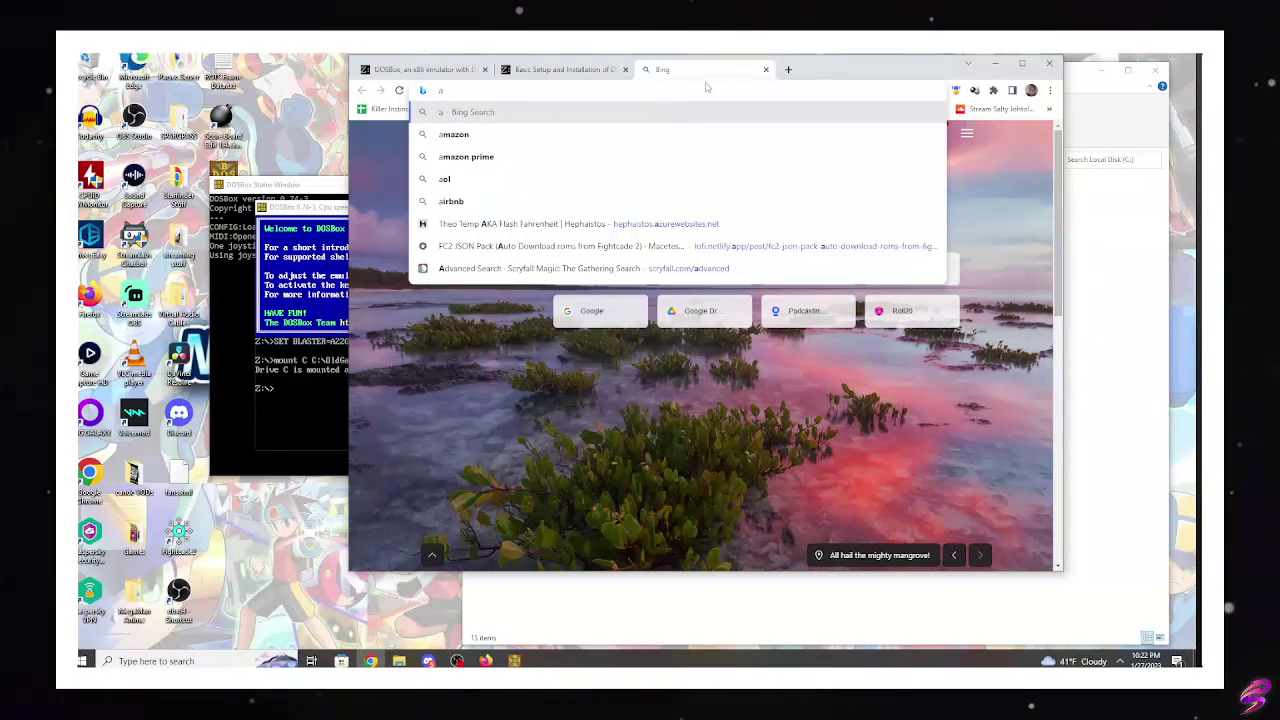
pyautogui.write('bandon')
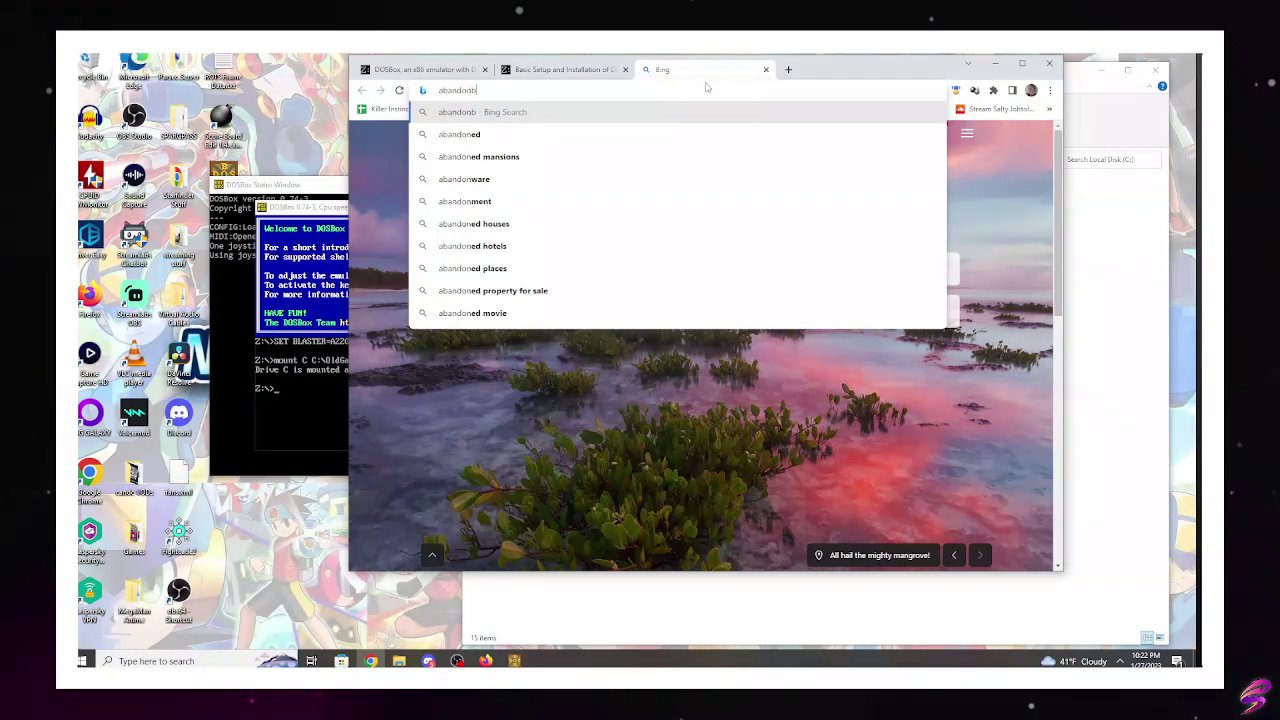
pyautogui.write('ware.org')
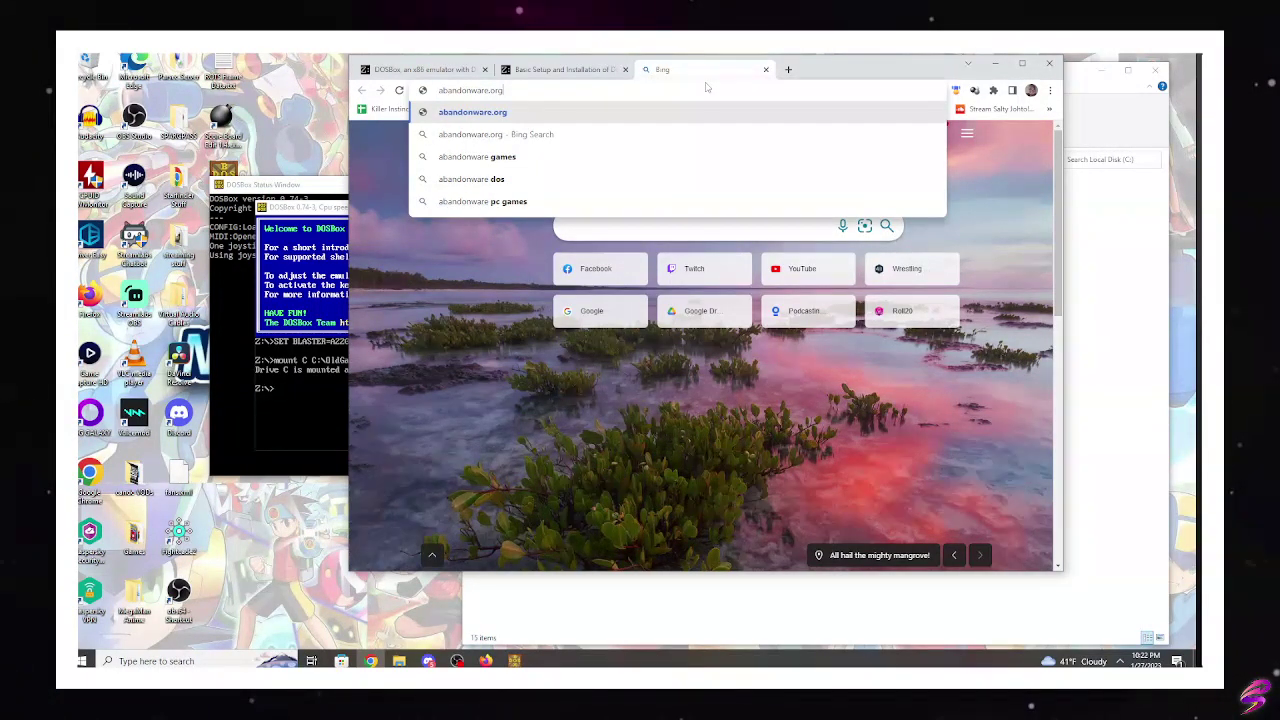
pyautogui.press('Return')
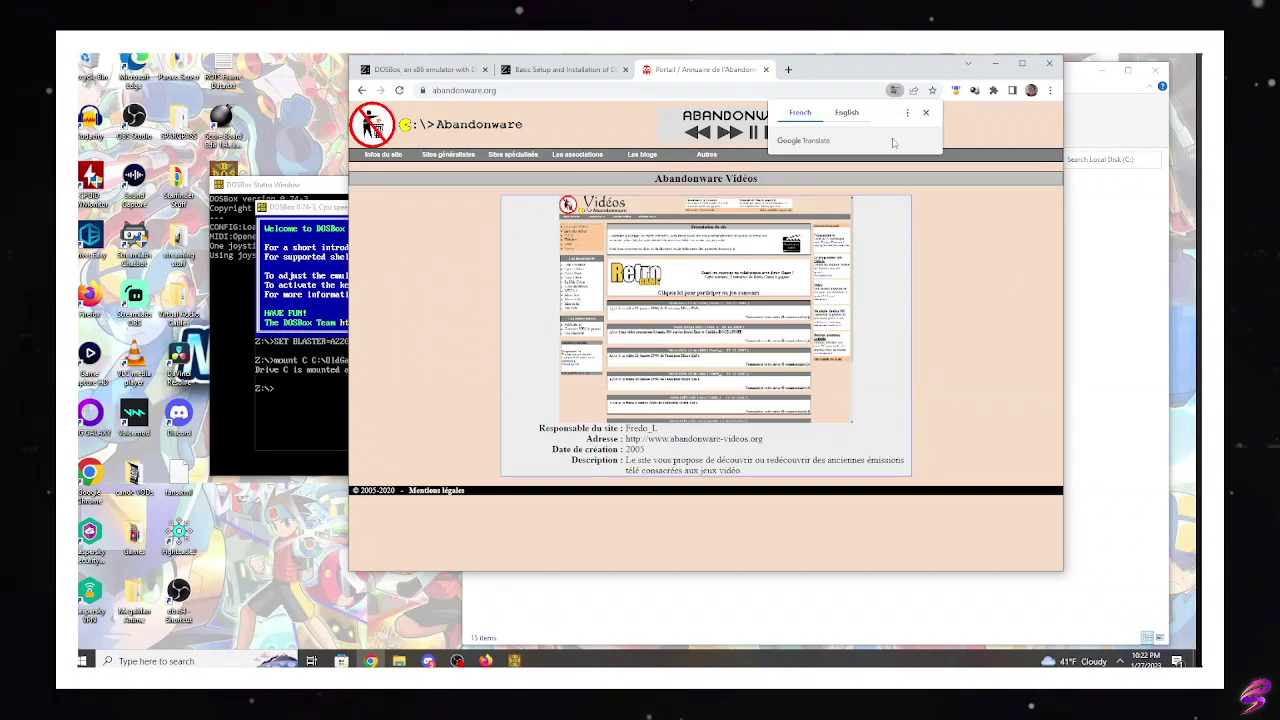
# - Leave the abandonware.org site and search Bing for "michael jordan in flight"
pyautogui.hotkey('alt', 'Left')
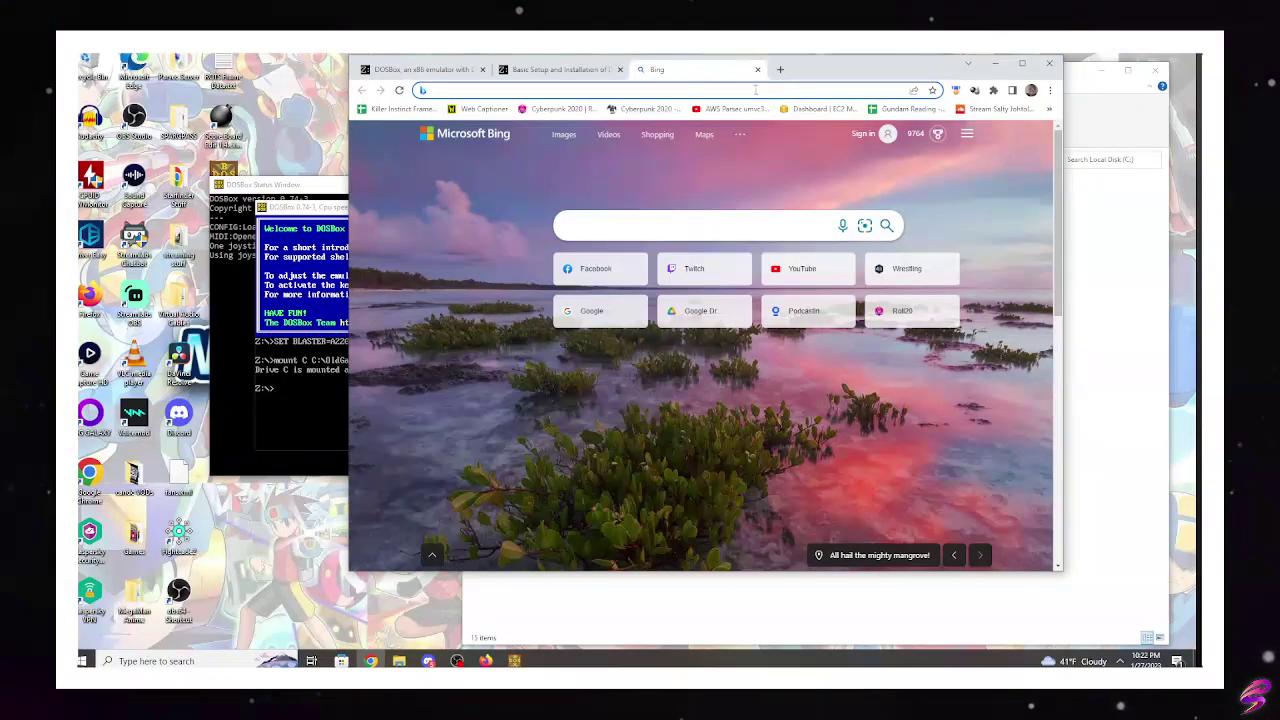
pyautogui.write('michael')
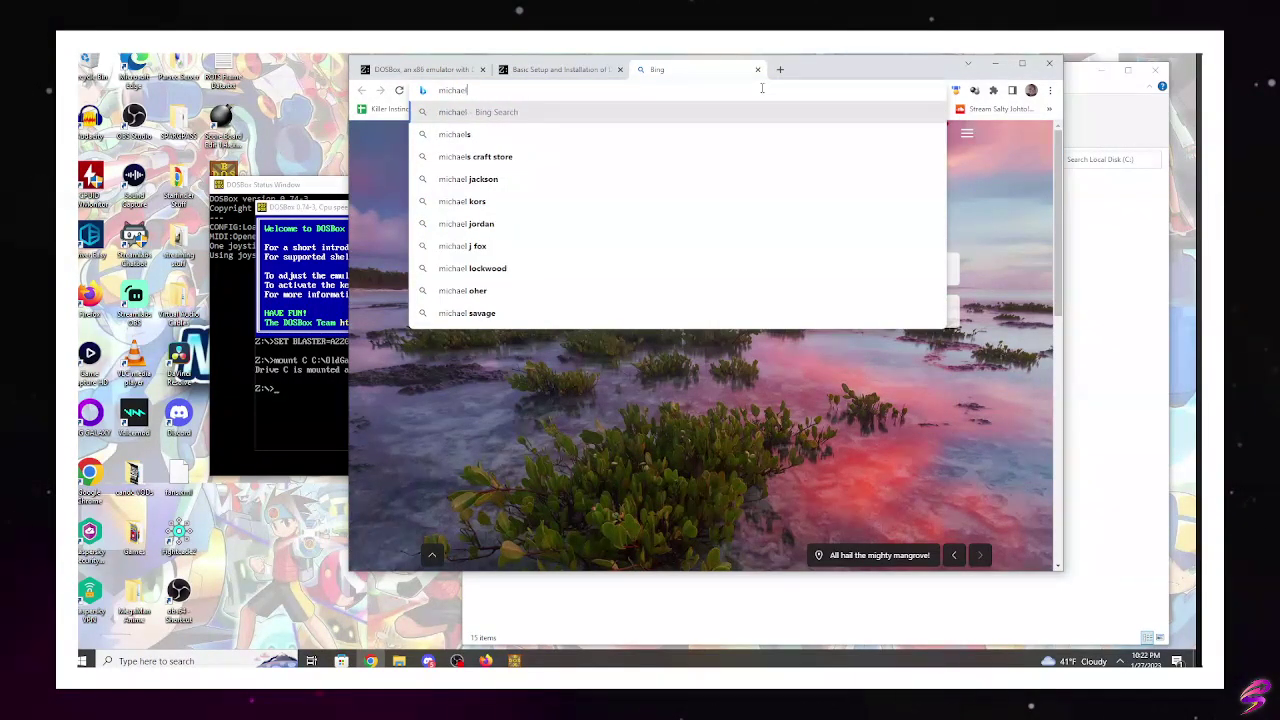
pyautogui.write(' jorda')
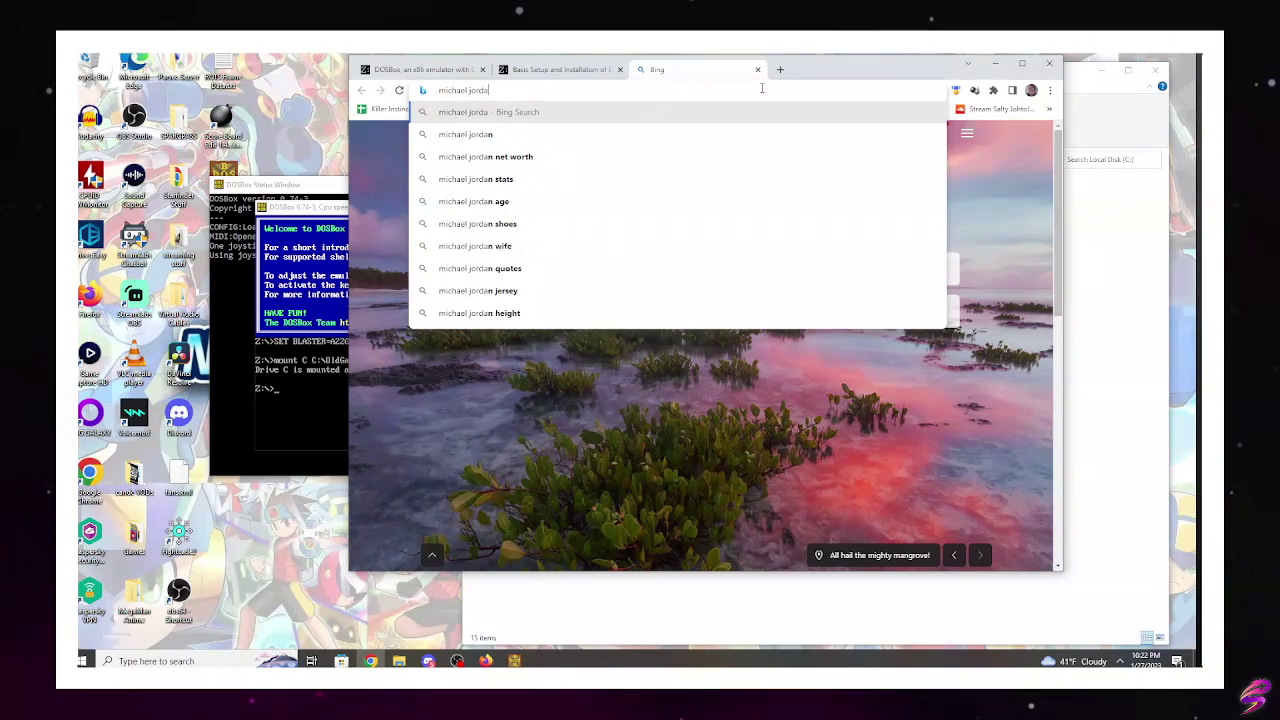
pyautogui.write('n in fil')
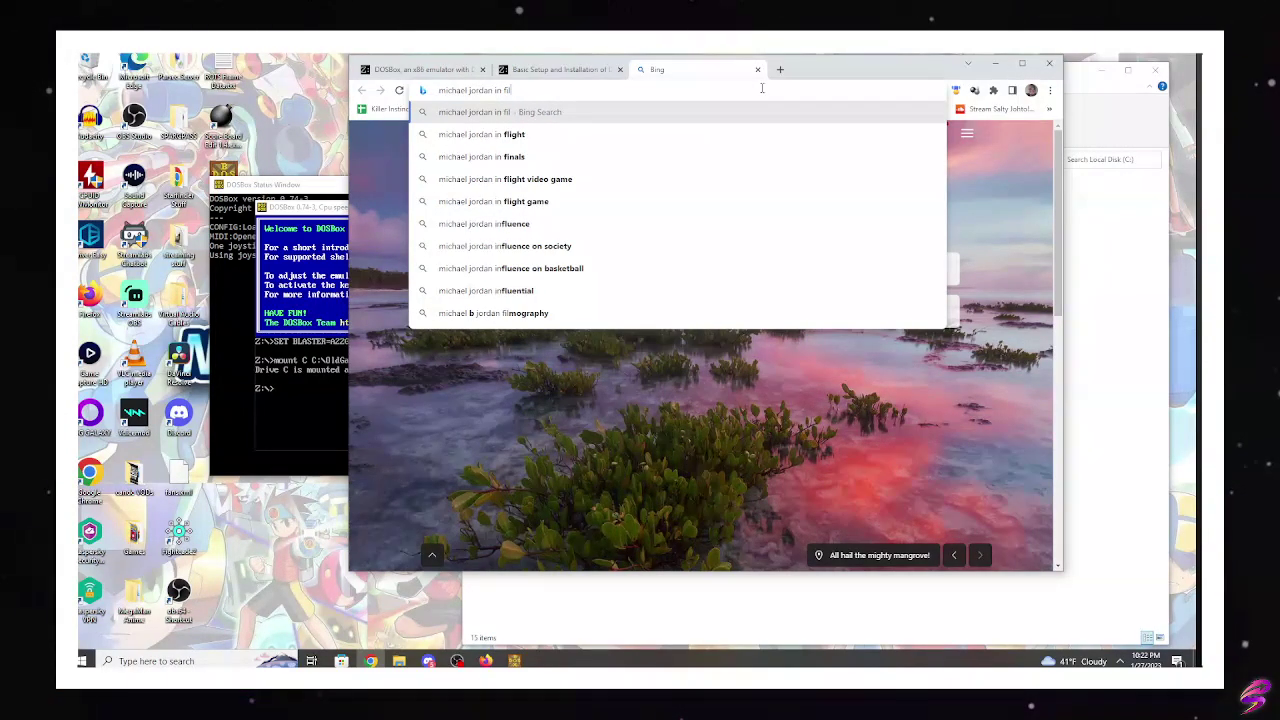
pyautogui.press('Down')
pyautogui.press('Return')
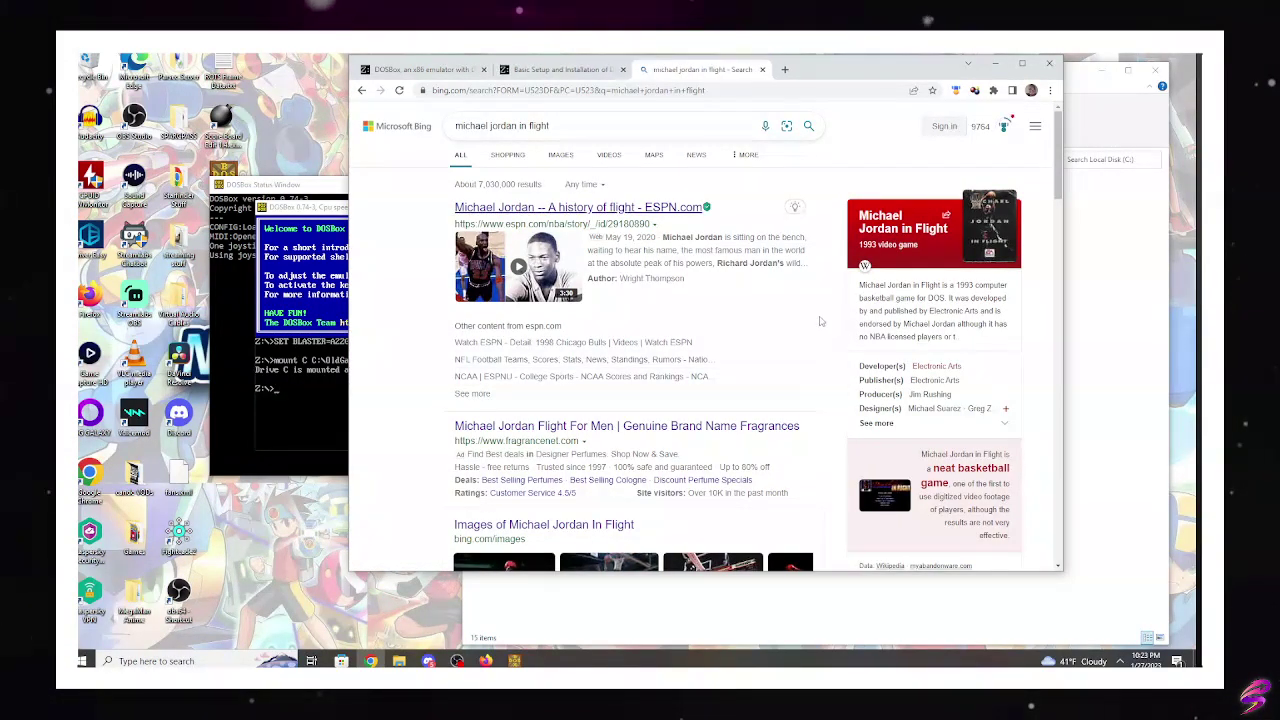
# - Open the My Abandonware download page for Michael Jordan in Flight from the search results
pyautogui.scroll(-10, 815, 328)
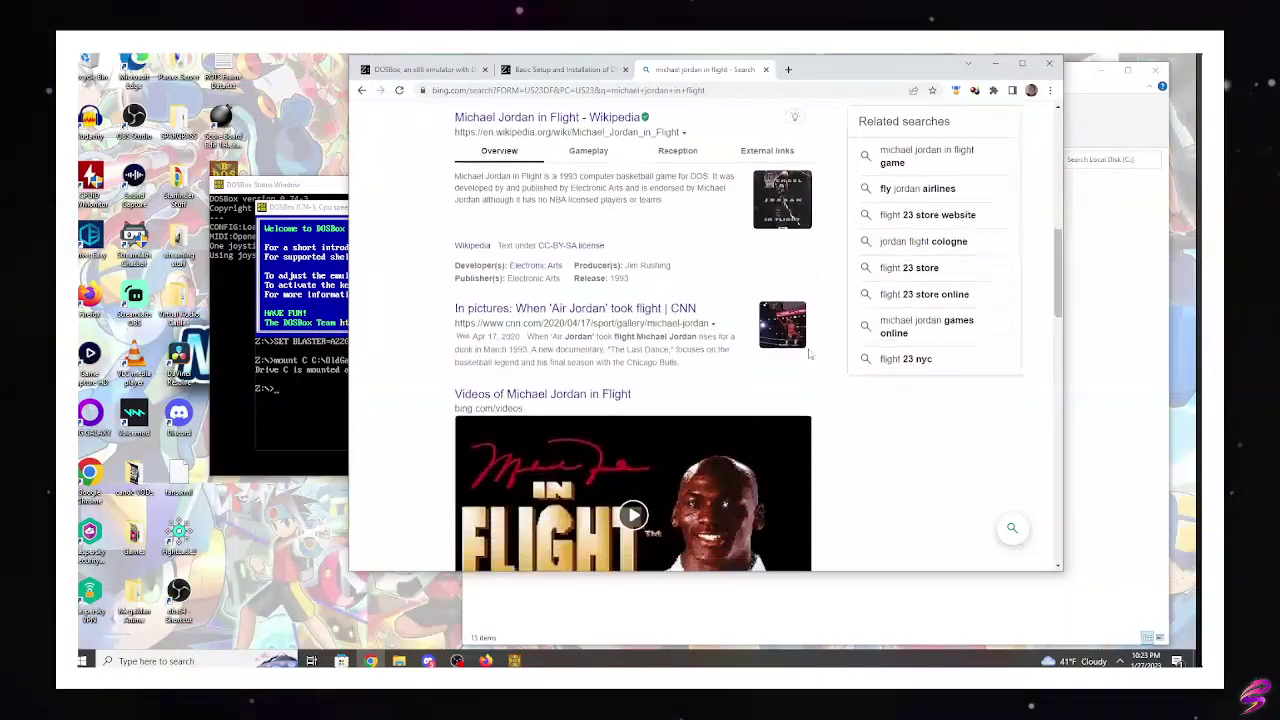
pyautogui.scroll(-2, 808, 372)
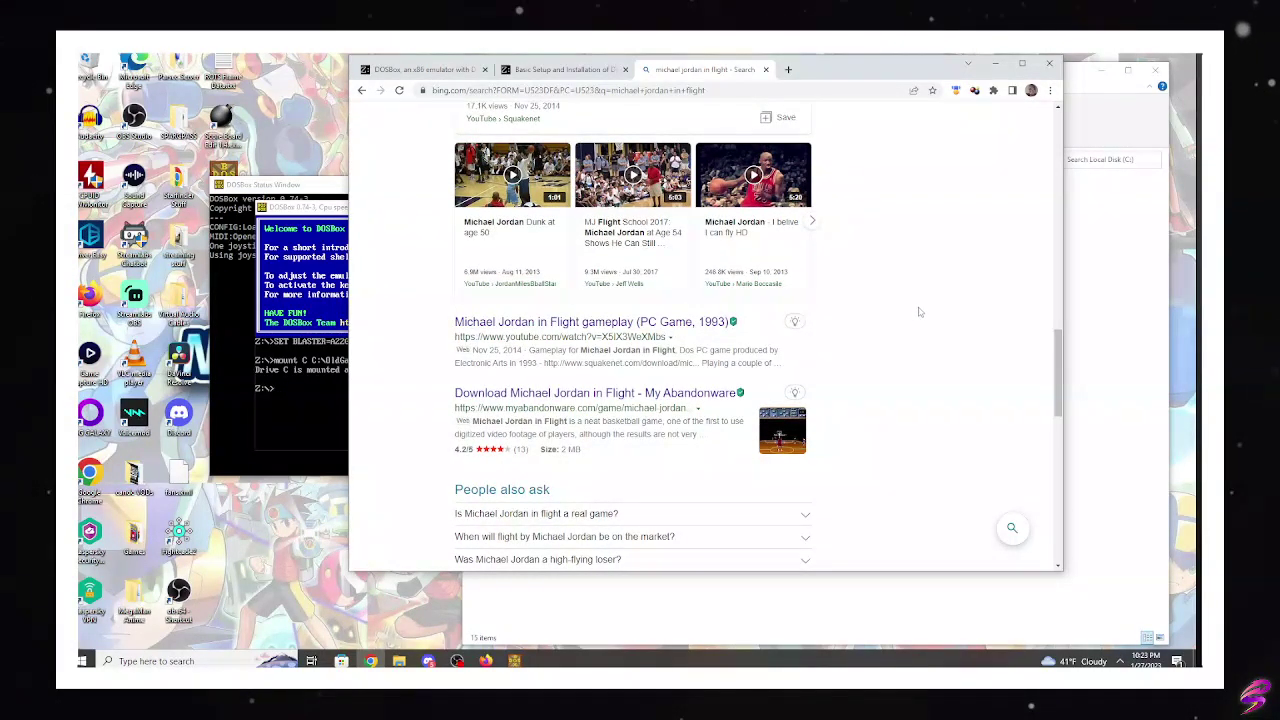
pyautogui.scroll(-1, 914, 326)
pyautogui.scroll(-2, 914, 326)
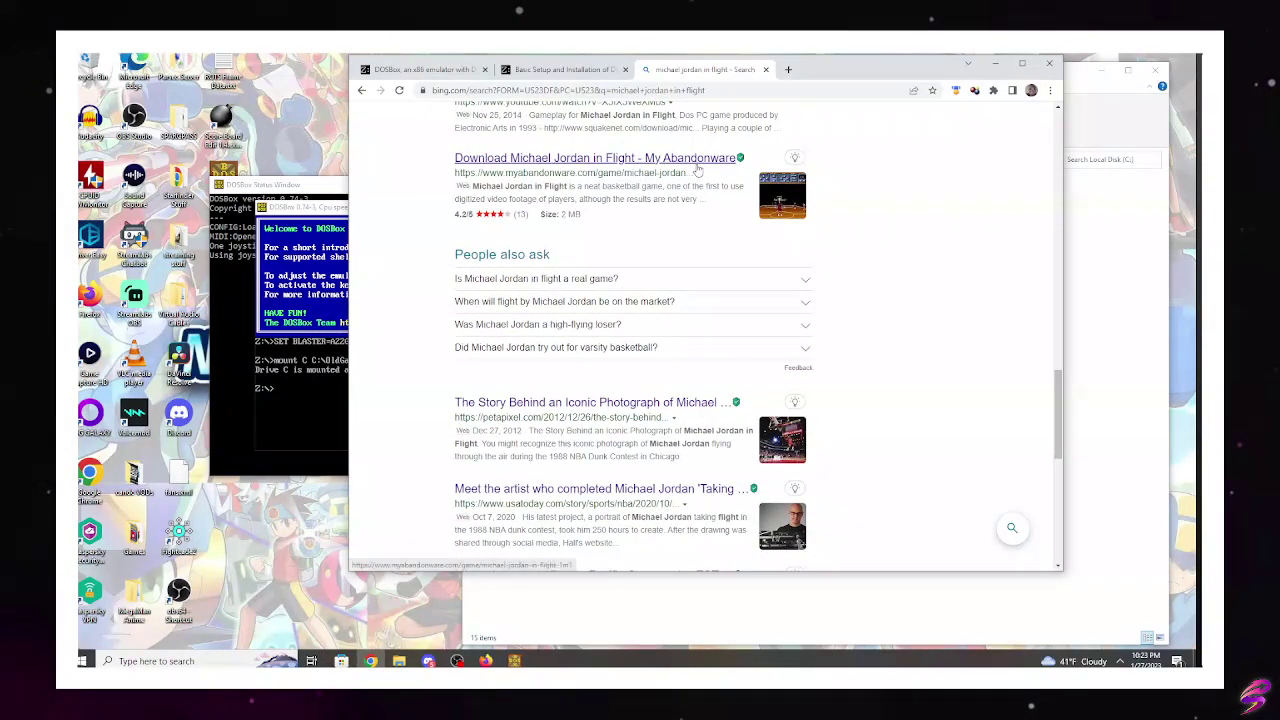
pyautogui.click(698, 160)
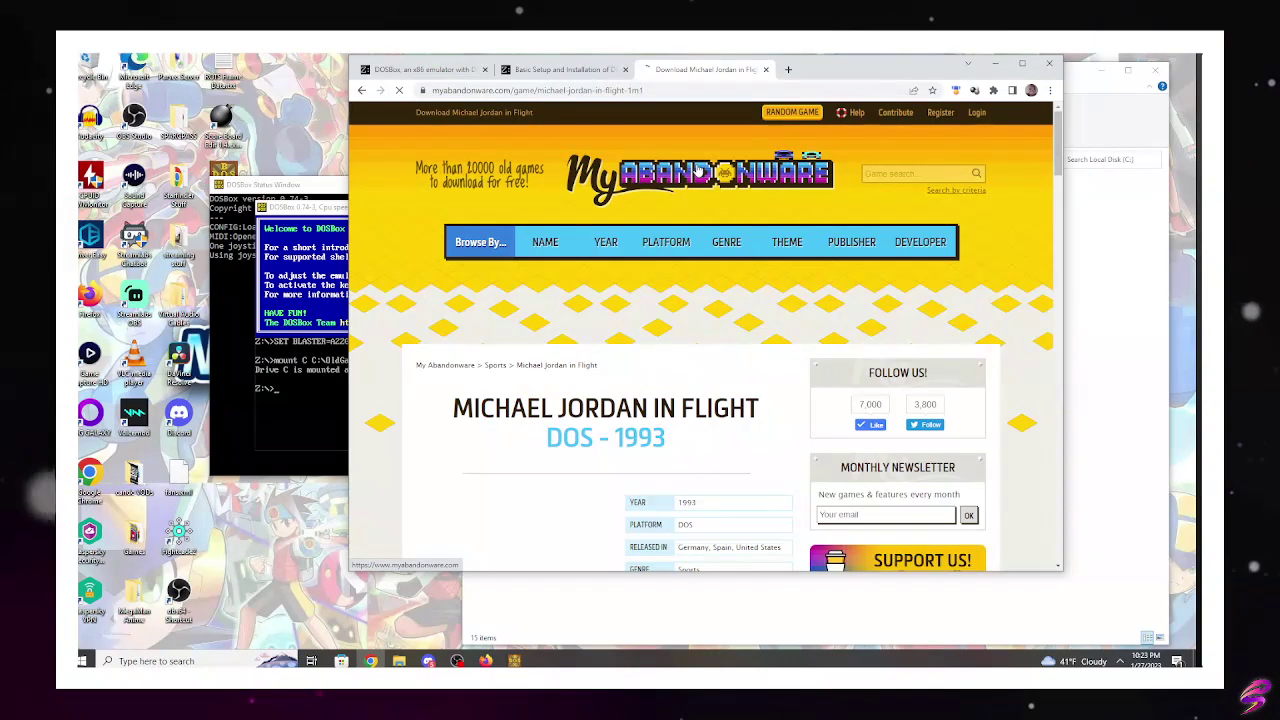
# - Go to the game page's download section and download the 2 MB DOS version of Michael Jordan in Flight
pyautogui.scroll(-3, 782, 318)
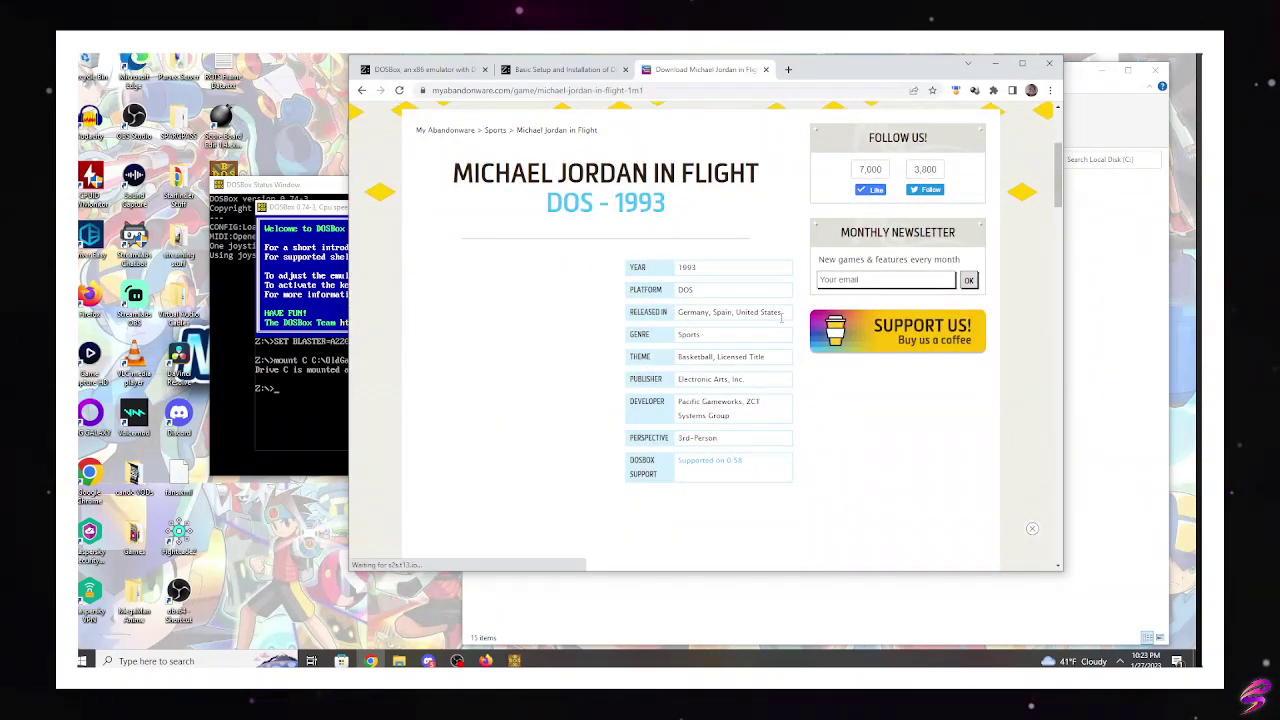
pyautogui.scroll(-5, 760, 310)
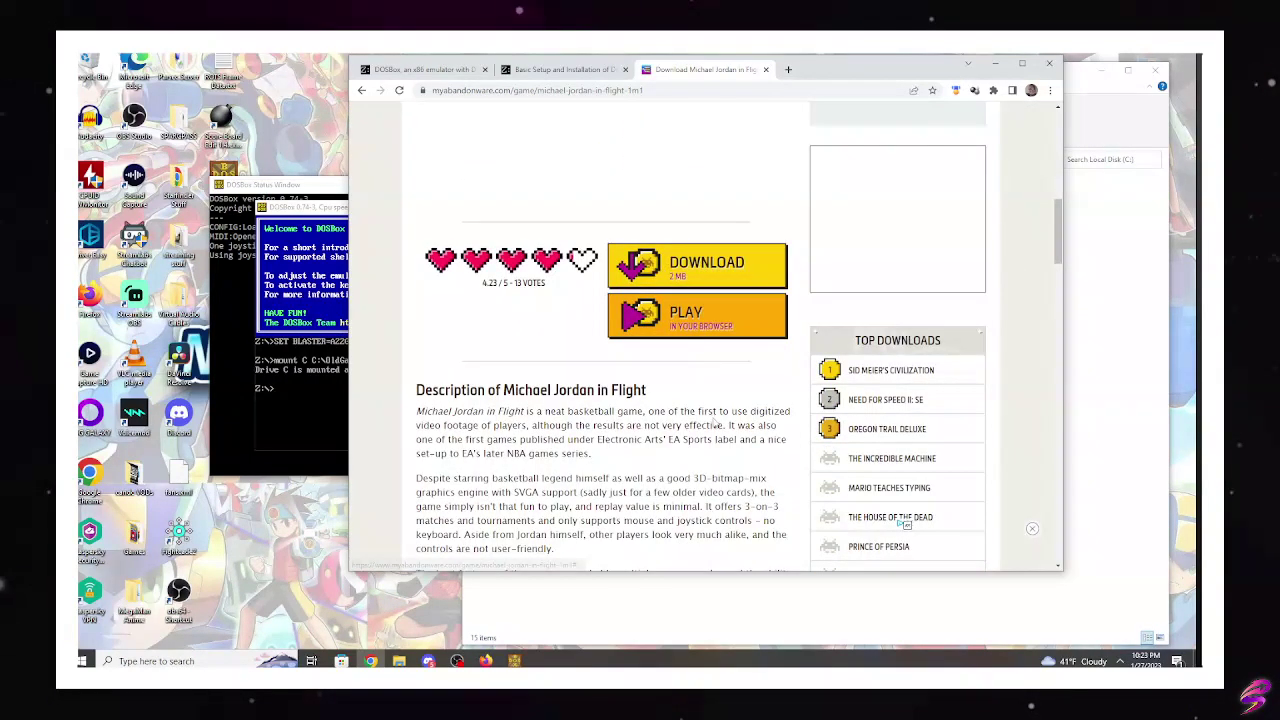
pyautogui.click(691, 271)
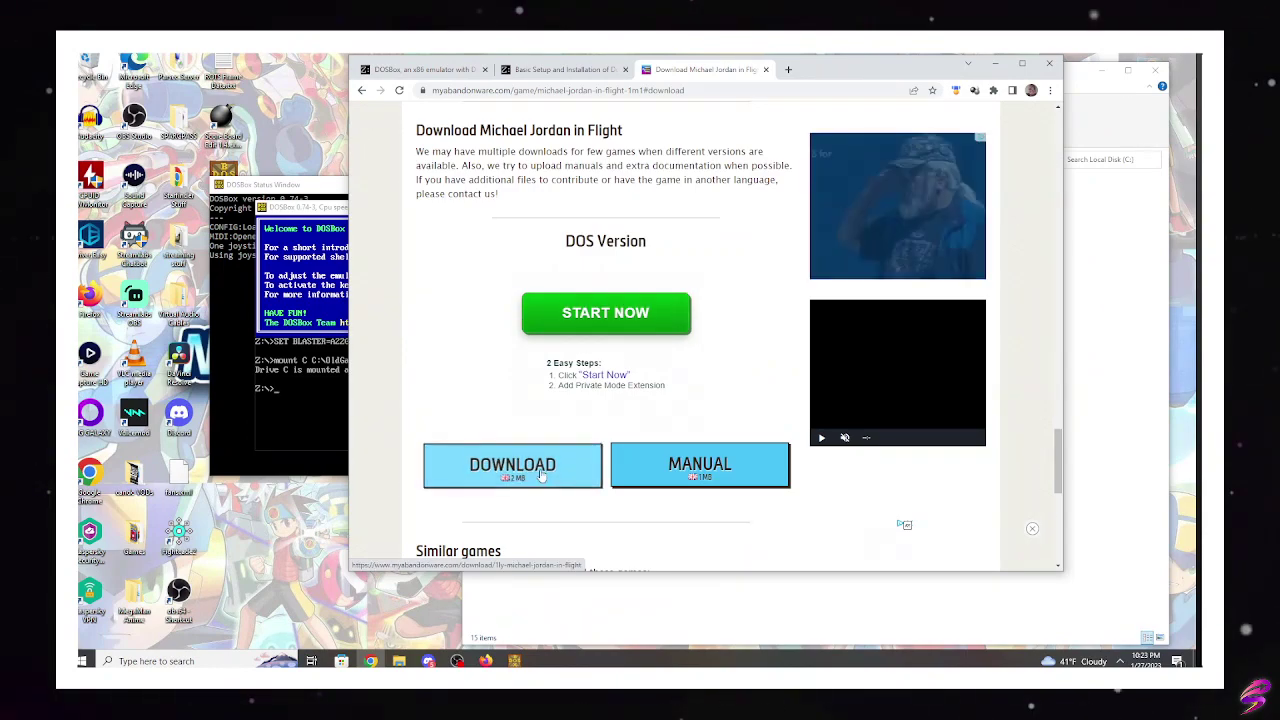
pyautogui.scroll(-3, 709, 306)
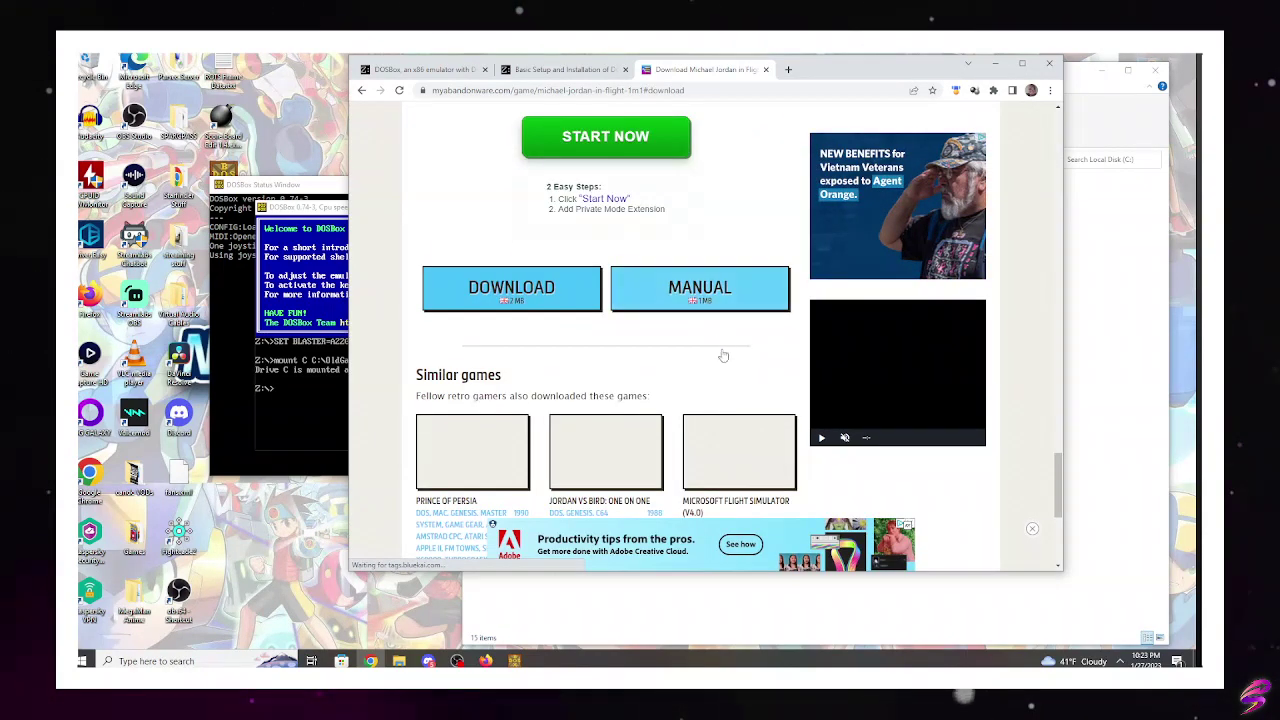
pyautogui.scroll(2, 720, 380)
pyautogui.click(726, 393)
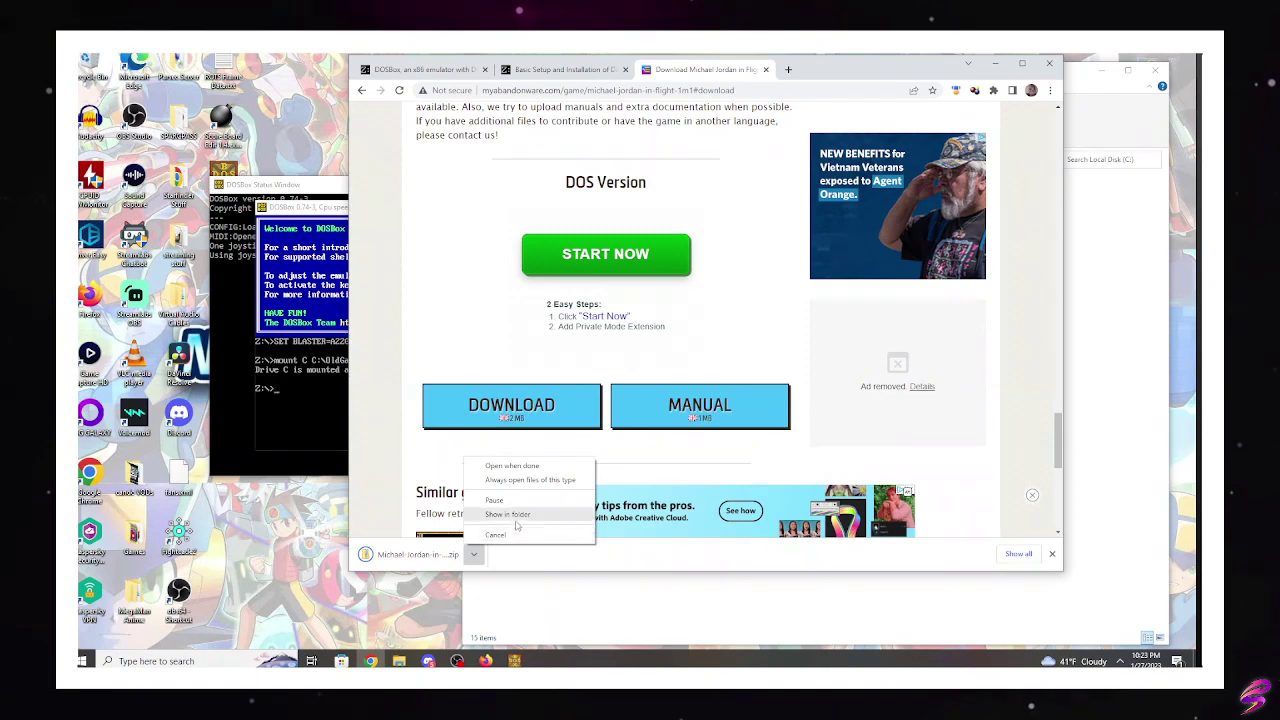
# - Show the finished download in its folder, closing the browser, and select Michael-Jordan-in-Flight_DOS_EN.zip
pyautogui.click(516, 516)
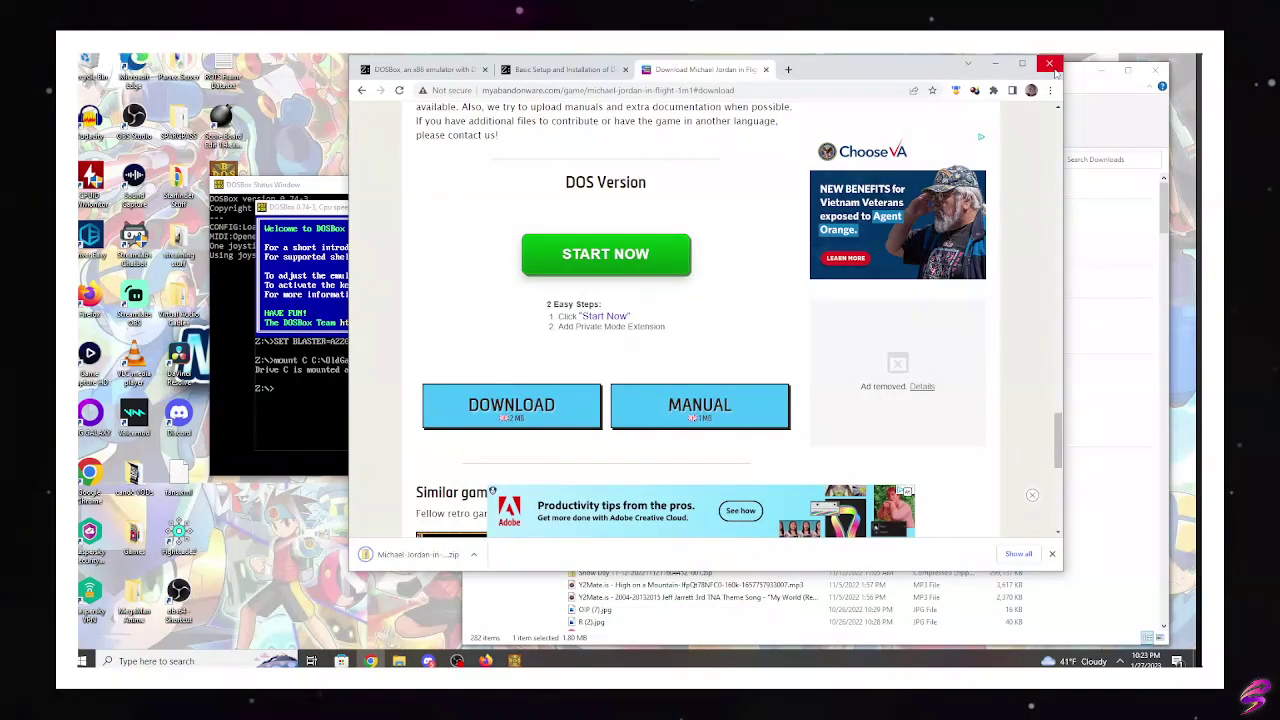
pyautogui.click(1052, 66)
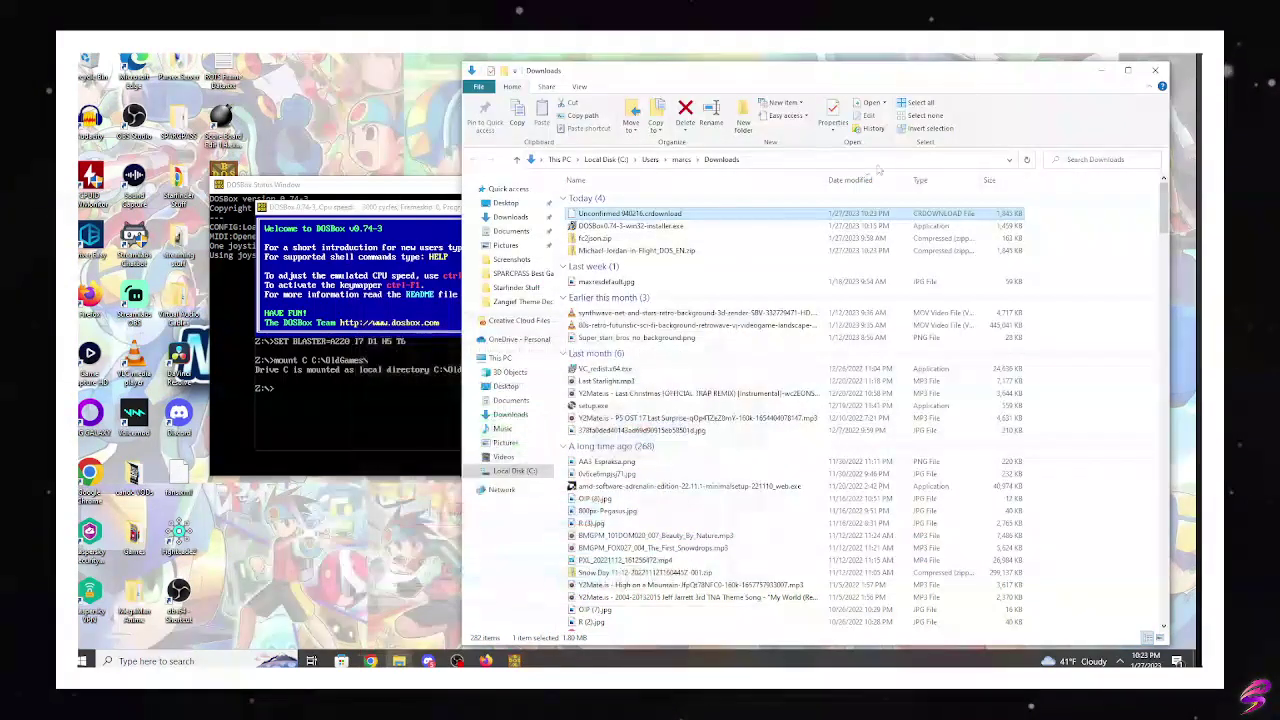
pyautogui.click(683, 252)
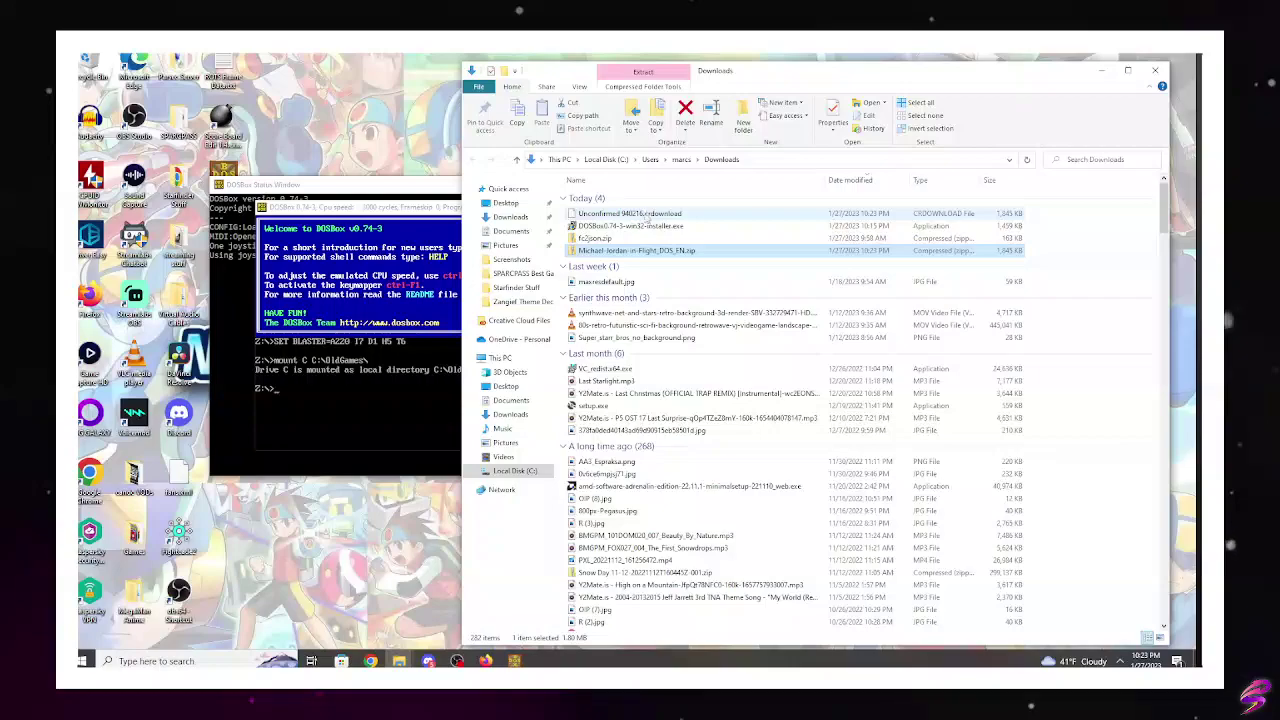
pyautogui.click(652, 241)
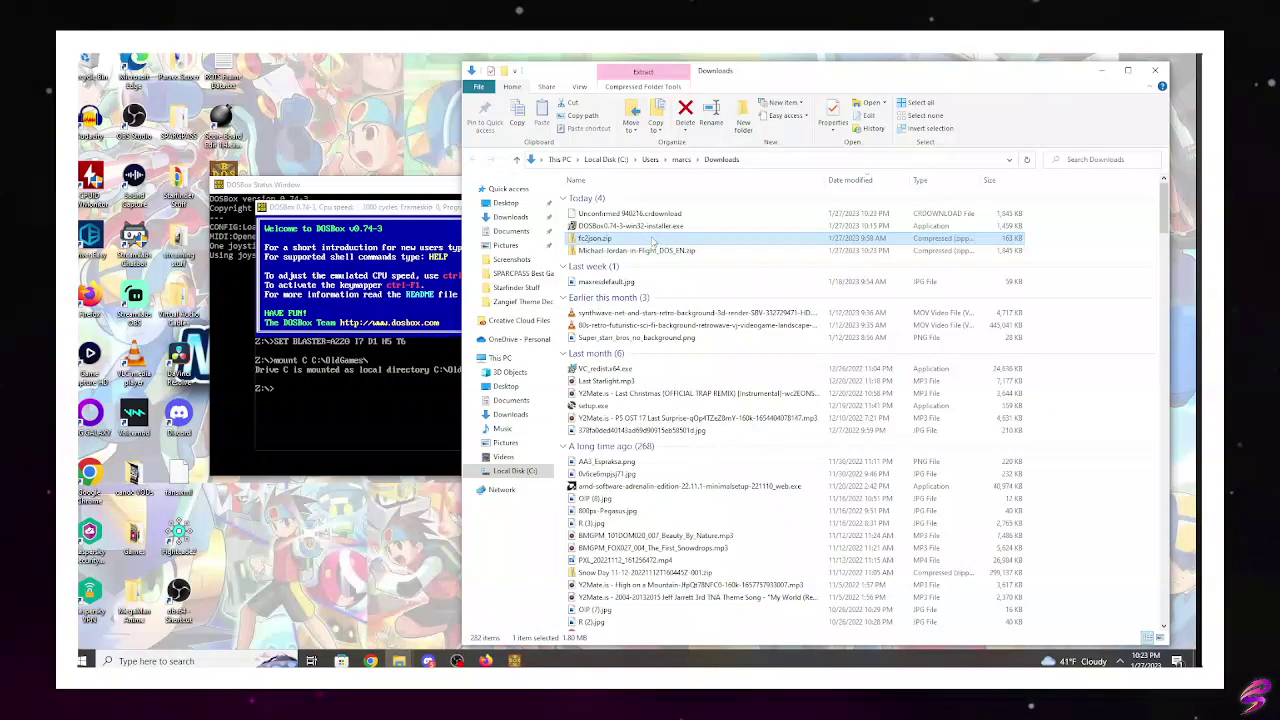
pyautogui.click(650, 252)
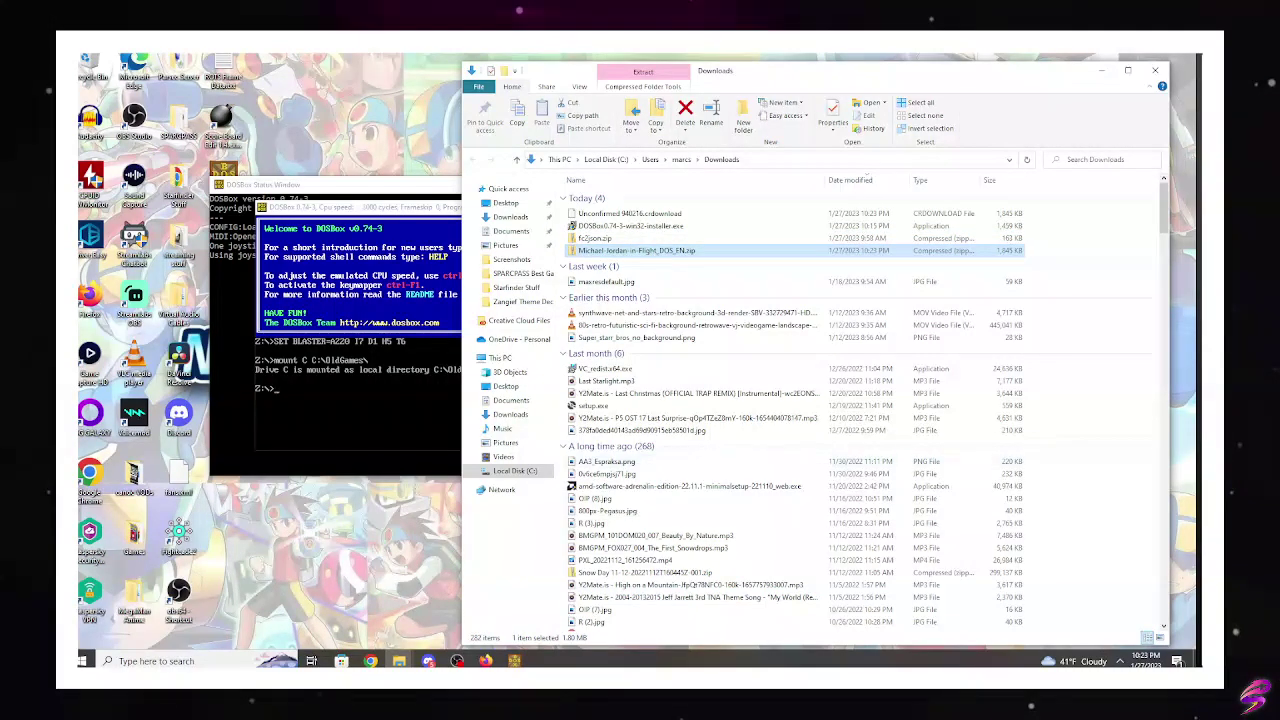
# - Move Michael-Jordan-in-Flight_DOS_EN.zip from Downloads into the C:\OldGames folder and close the Downloads window
pyautogui.moveTo(399, 661)
pyautogui.click(365, 615)
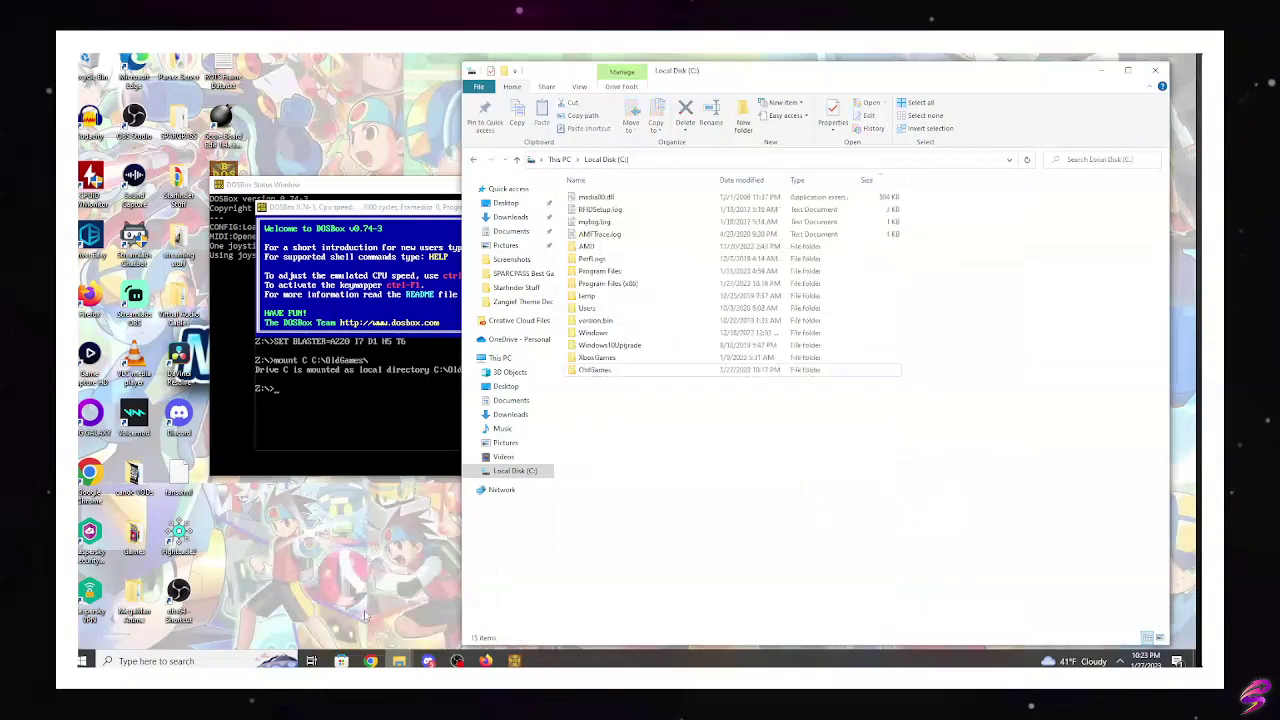
pyautogui.moveTo(761, 72); pyautogui.dragTo(457, 80)
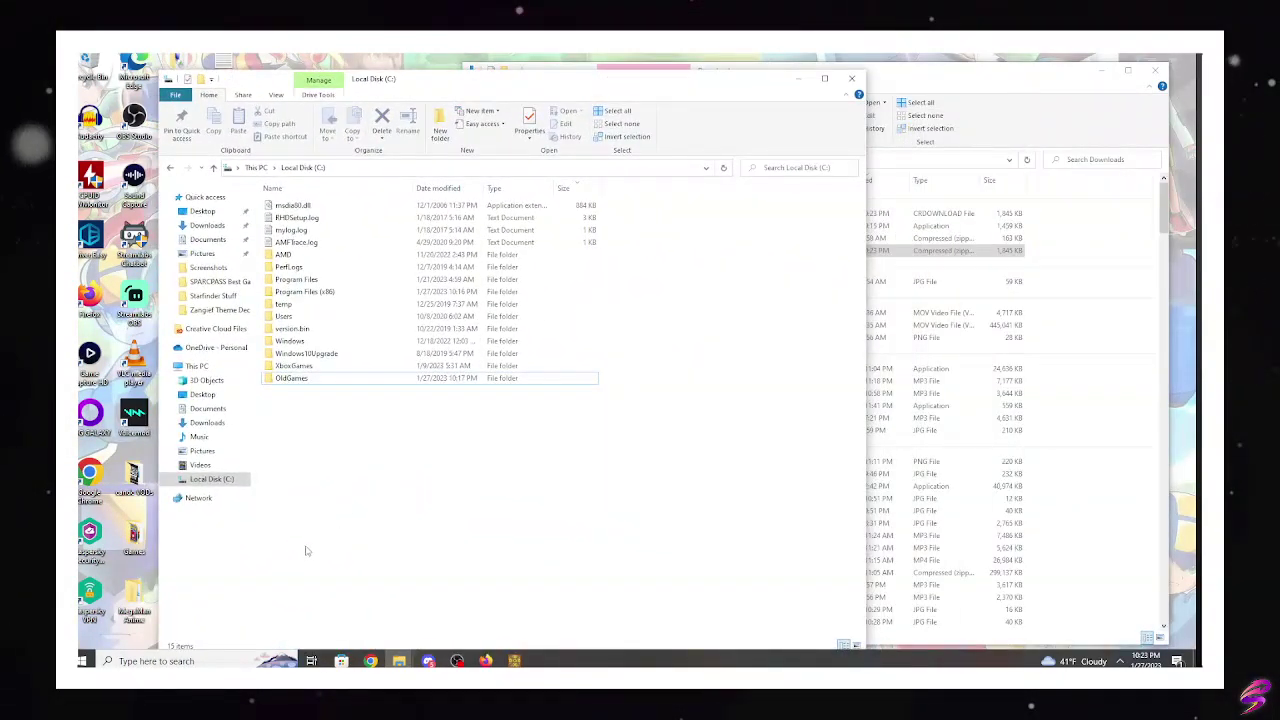
pyautogui.doubleClick(300, 378)
pyautogui.click(1006, 73)
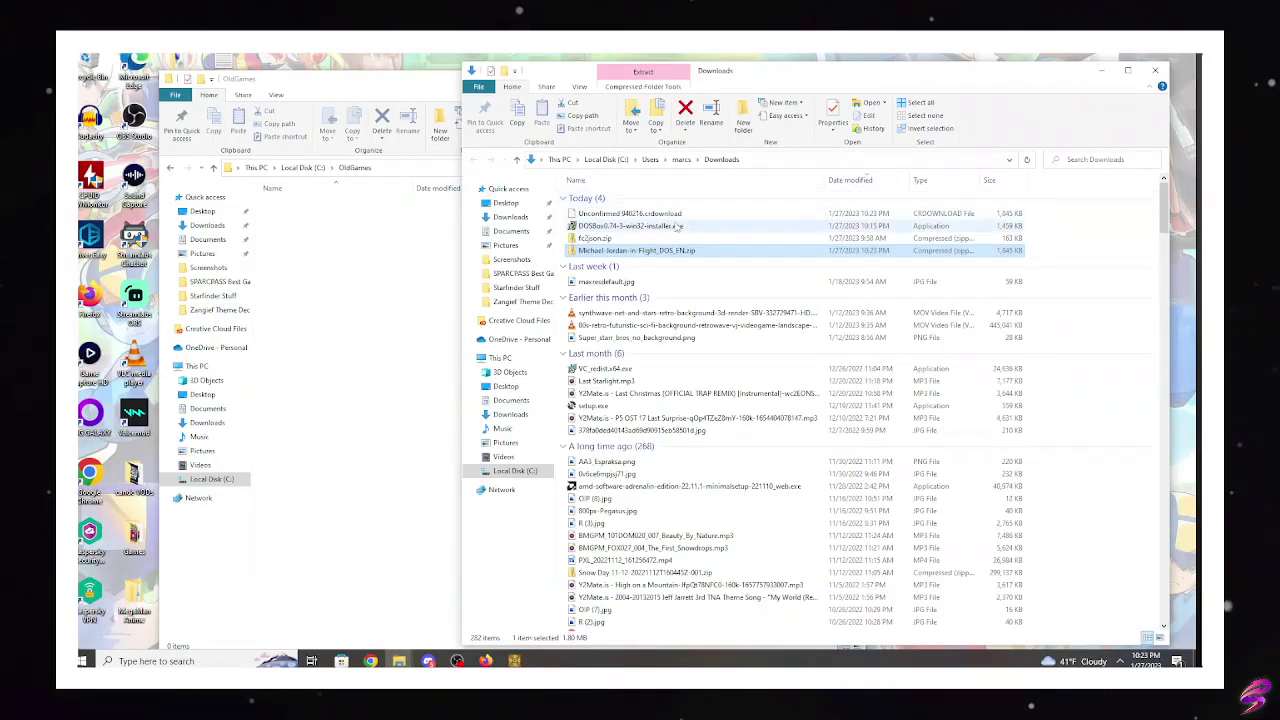
pyautogui.moveTo(640, 250); pyautogui.dragTo(366, 309)
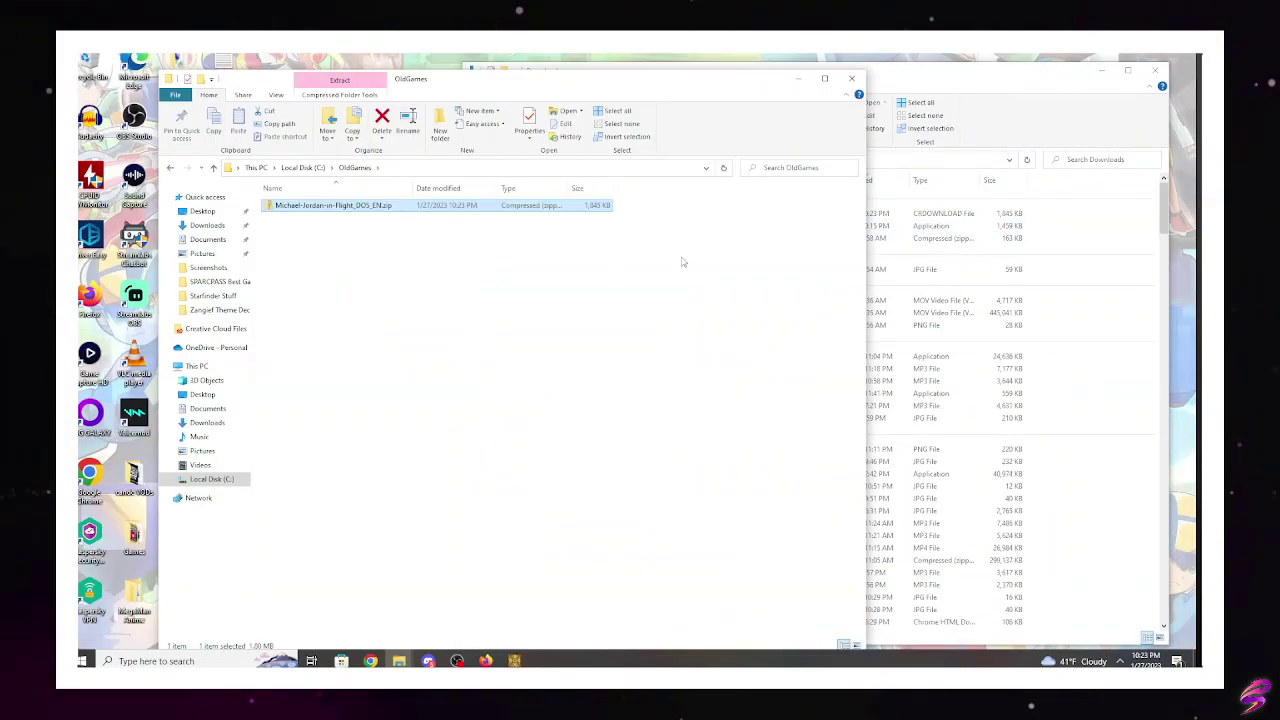
pyautogui.click(1045, 87)
pyautogui.click(1155, 70)
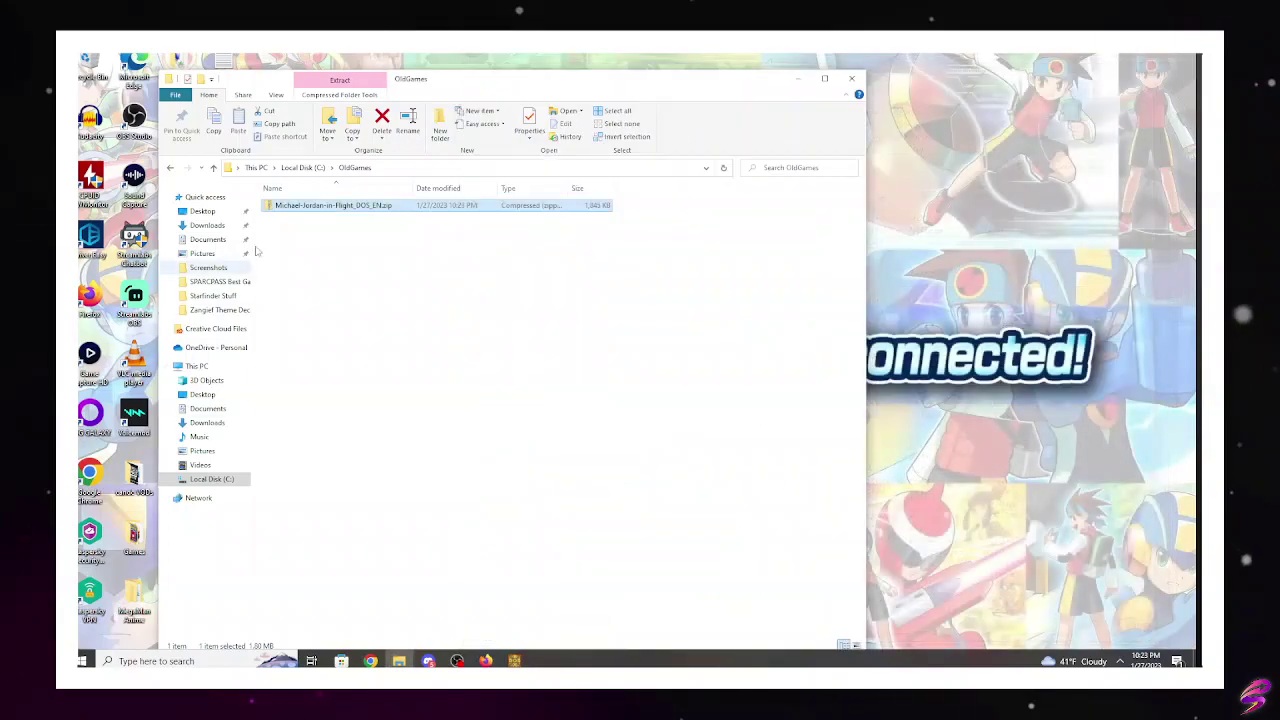
# - Extract all of the zip archive's contents within OldGames and close the window of extracted files
pyautogui.rightClick(335, 207)
pyautogui.click(362, 246)
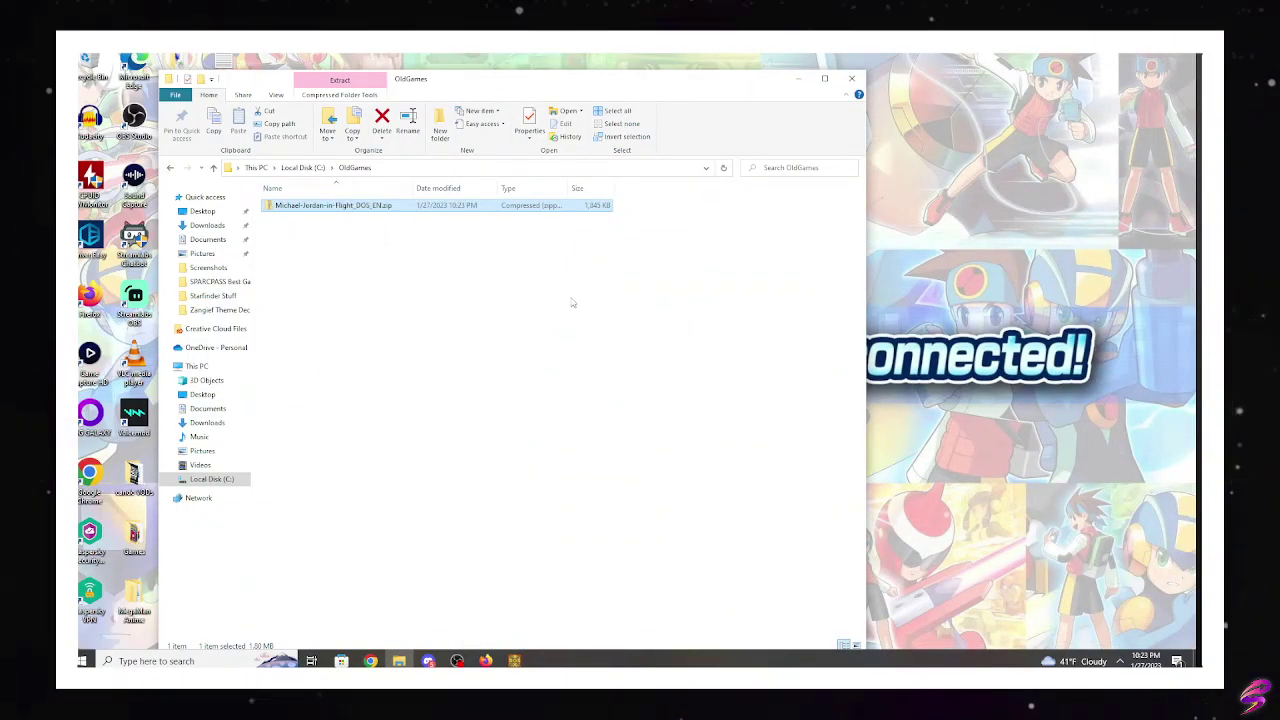
pyautogui.click(737, 463)
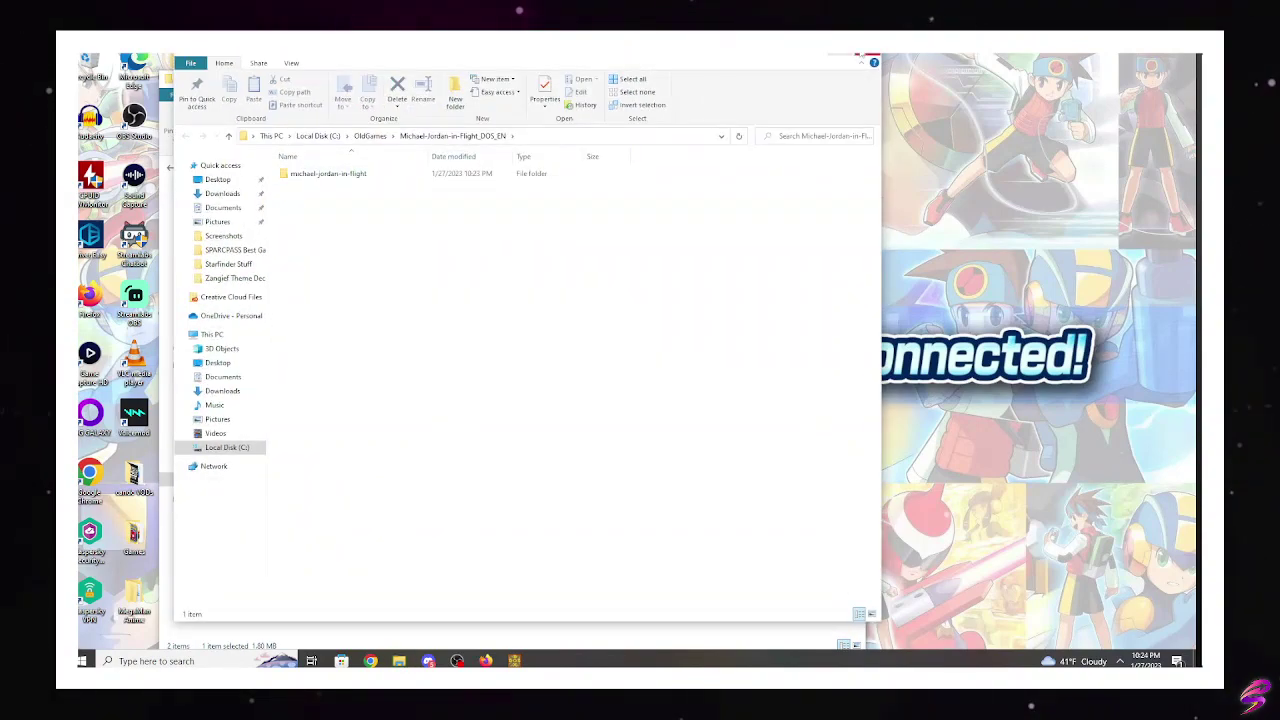
pyautogui.click(866, 57)
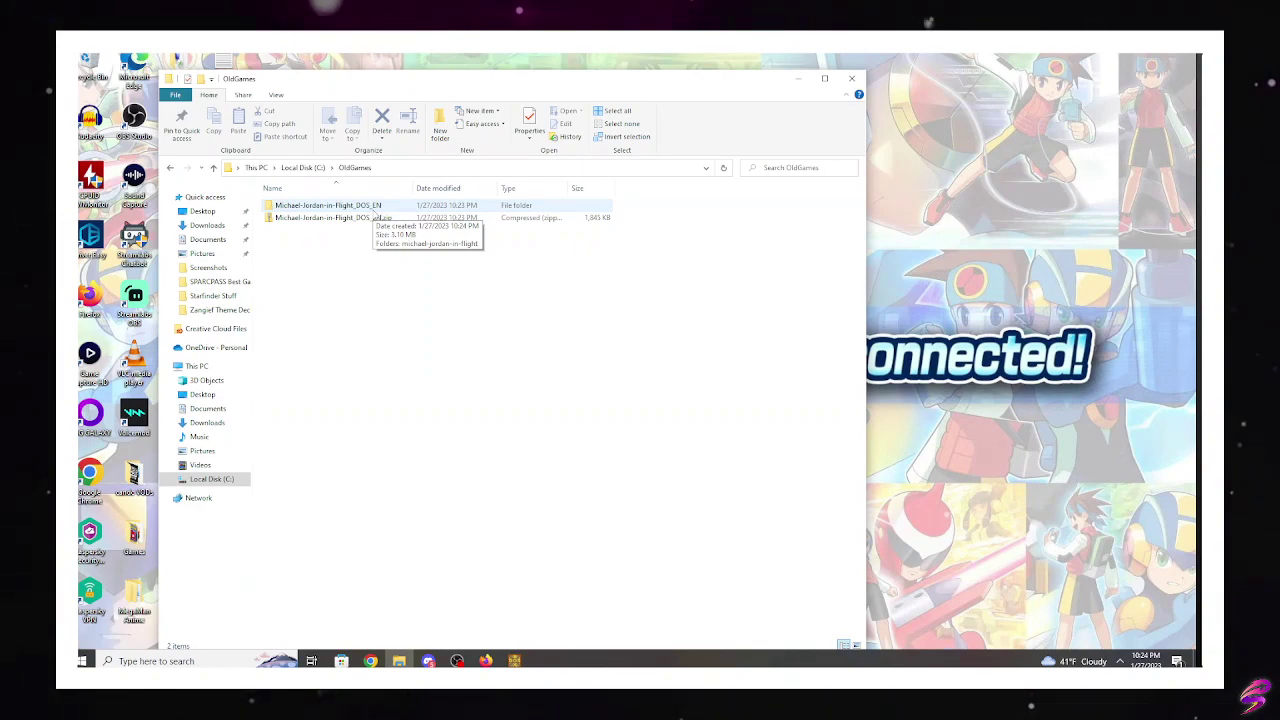
# - Open the extracted Michael-Jordan-in-Flight_DOS_EN folder and go through its nested folders to the game files in Michael Jordan in Flight
pyautogui.doubleClick(350, 206)
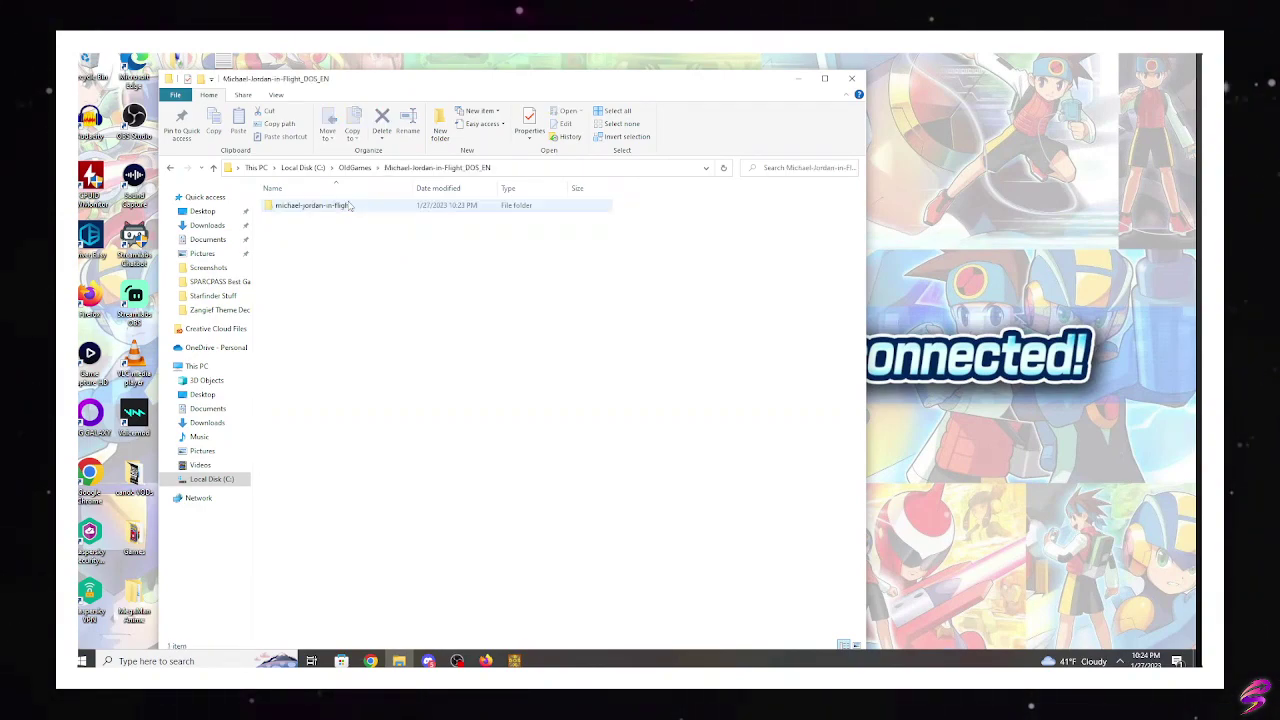
pyautogui.doubleClick(339, 207)
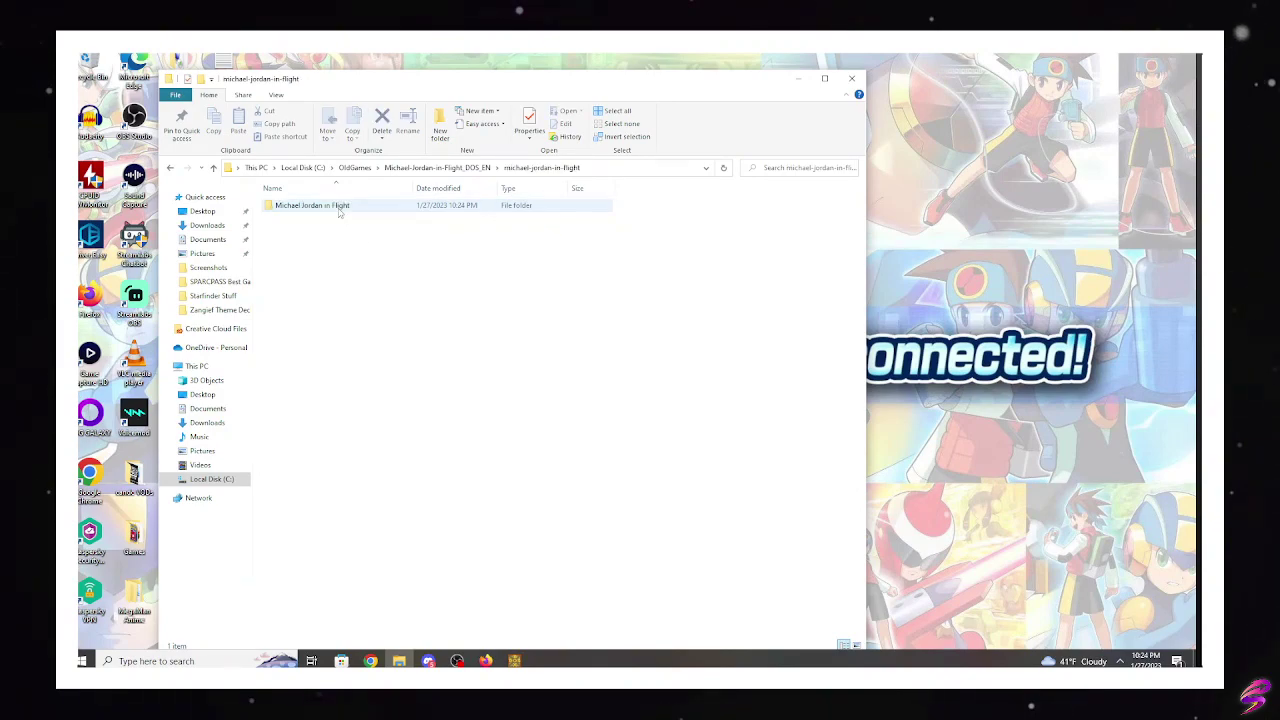
pyautogui.click(340, 207)
pyautogui.doubleClick(339, 207)
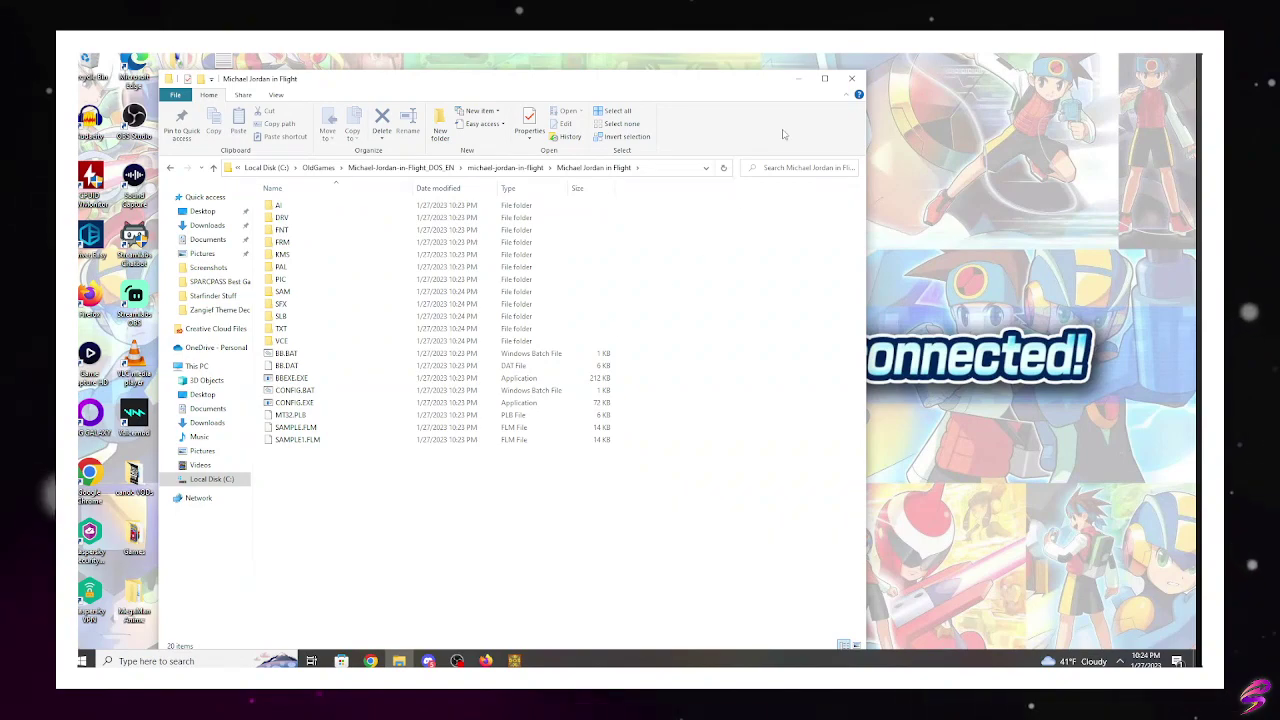
# - Copy all game files and folders inside the innermost Michael Jordan in Flight folder
pyautogui.click(676, 167)
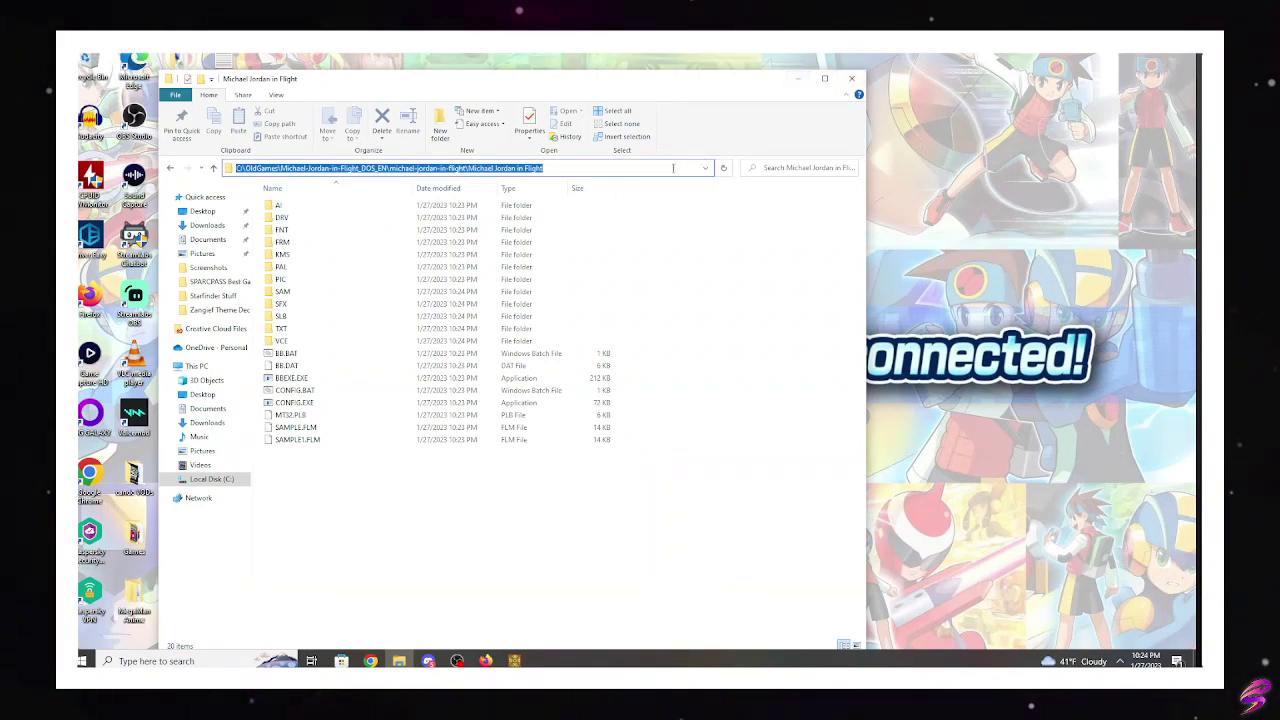
pyautogui.click(670, 168)
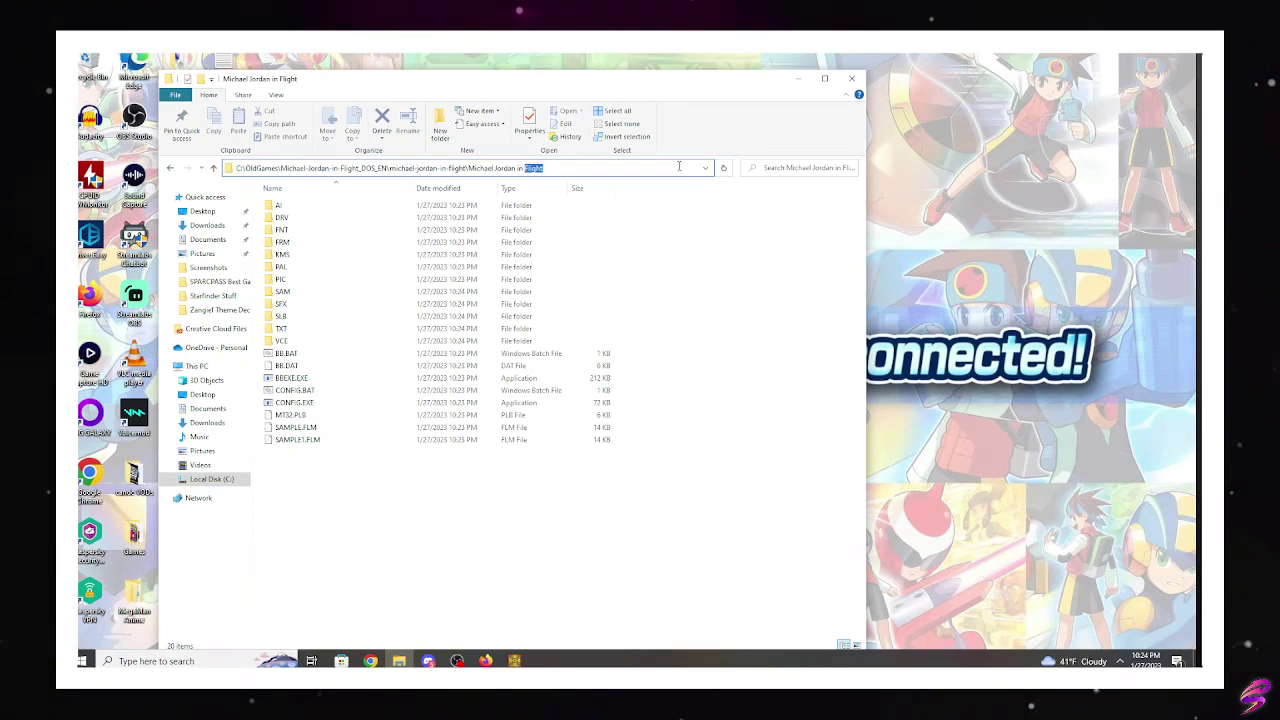
pyautogui.click(434, 591)
pyautogui.moveTo(428, 540); pyautogui.dragTo(306, 207)
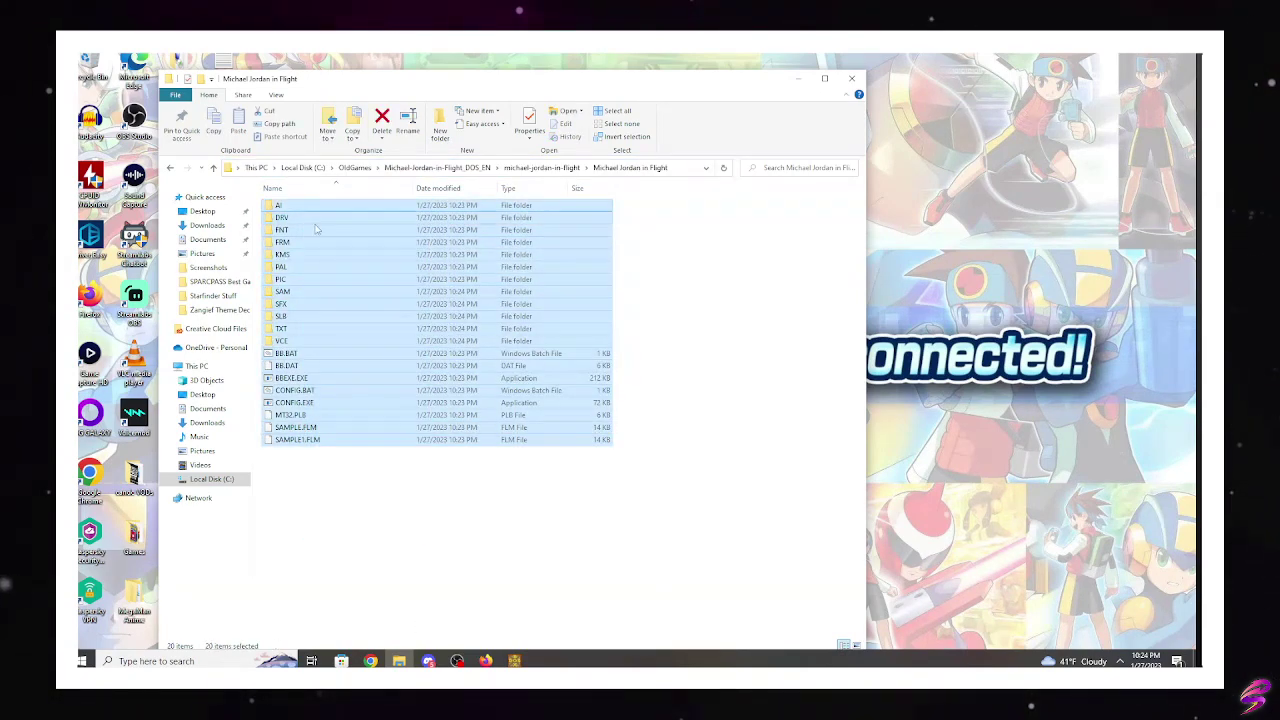
pyautogui.click(409, 504)
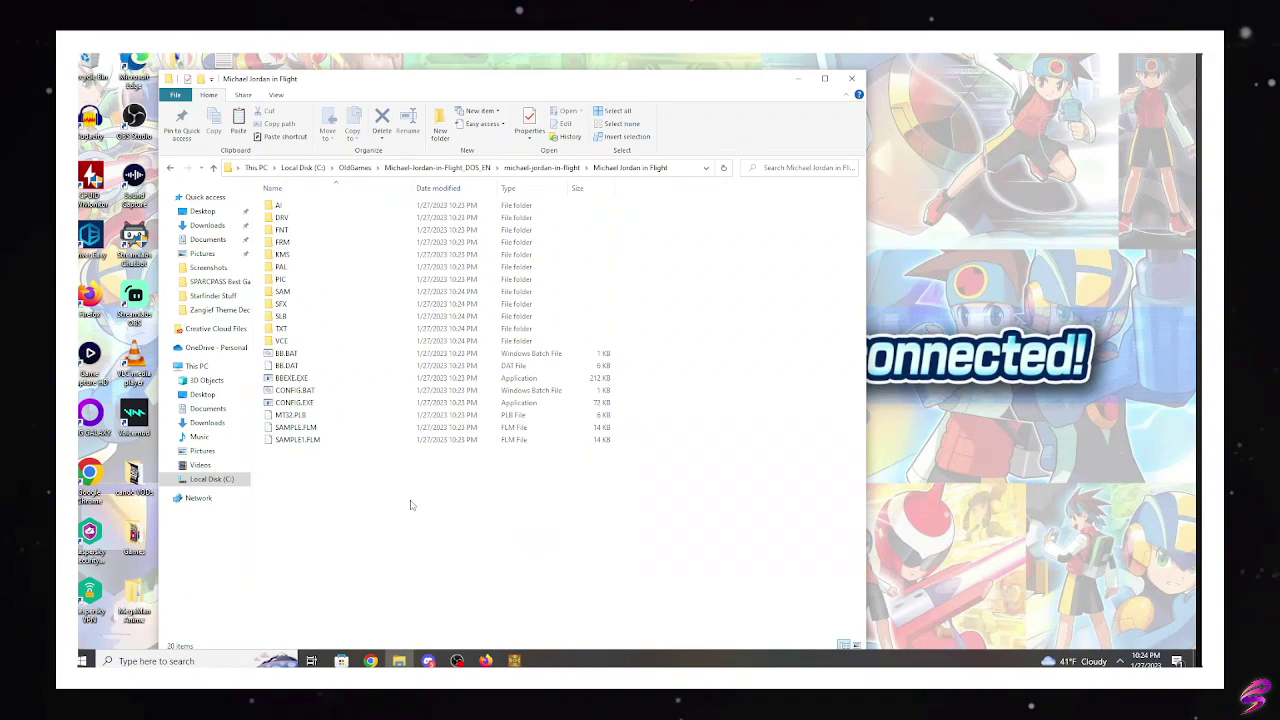
# - Return to OldGames and paste the copied game files directly into the Michael-Jordan-in-Flight_DOS_EN folder
pyautogui.click(170, 168)
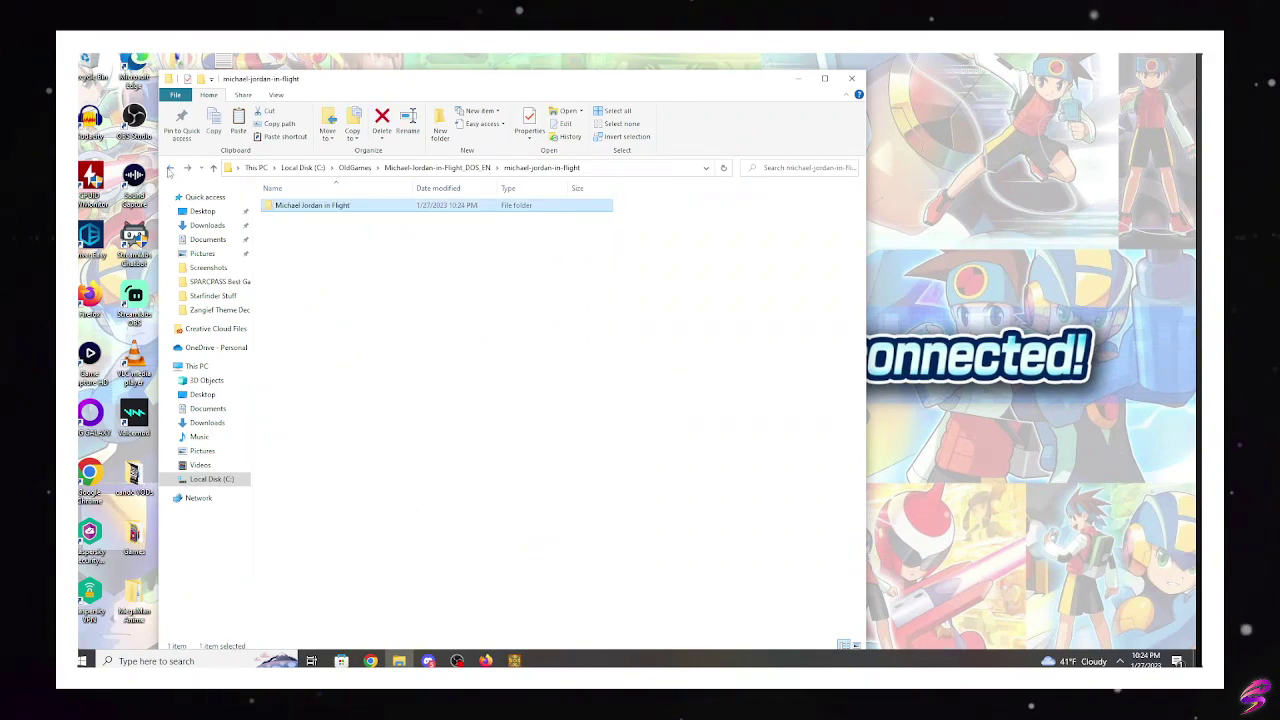
pyautogui.click(170, 168)
pyautogui.click(170, 168)
pyautogui.click(170, 168)
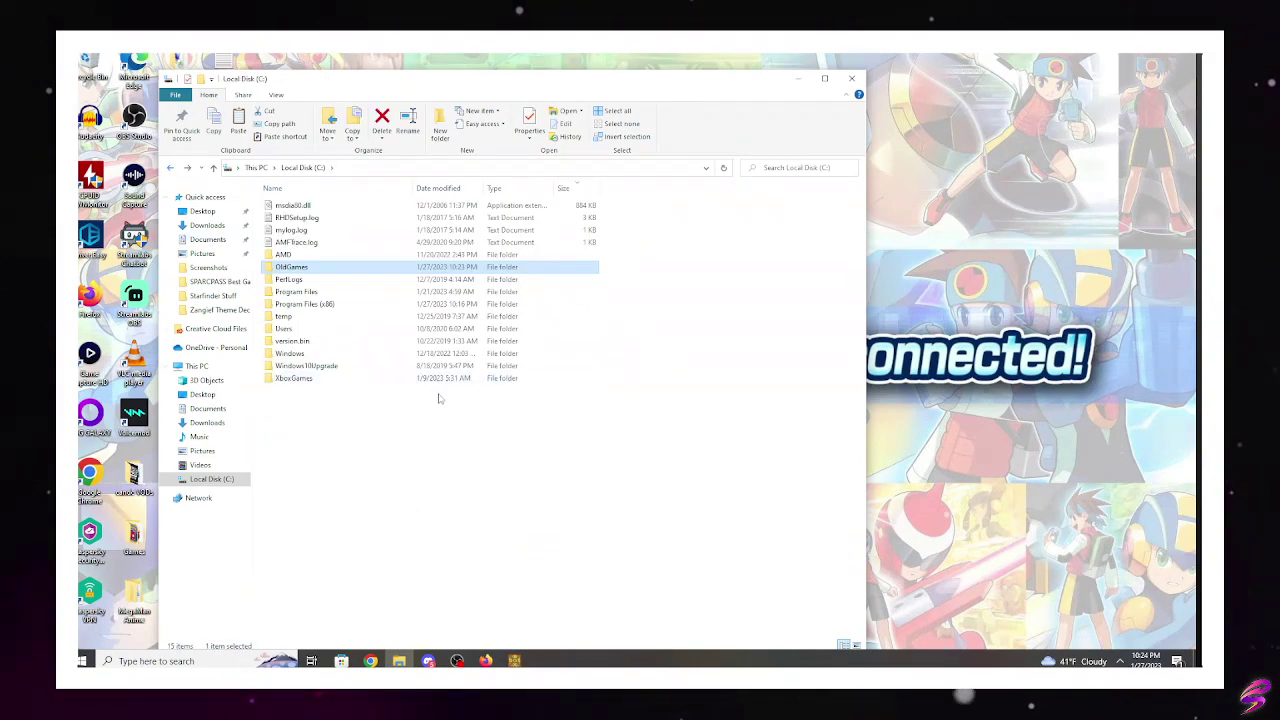
pyautogui.doubleClick(300, 268)
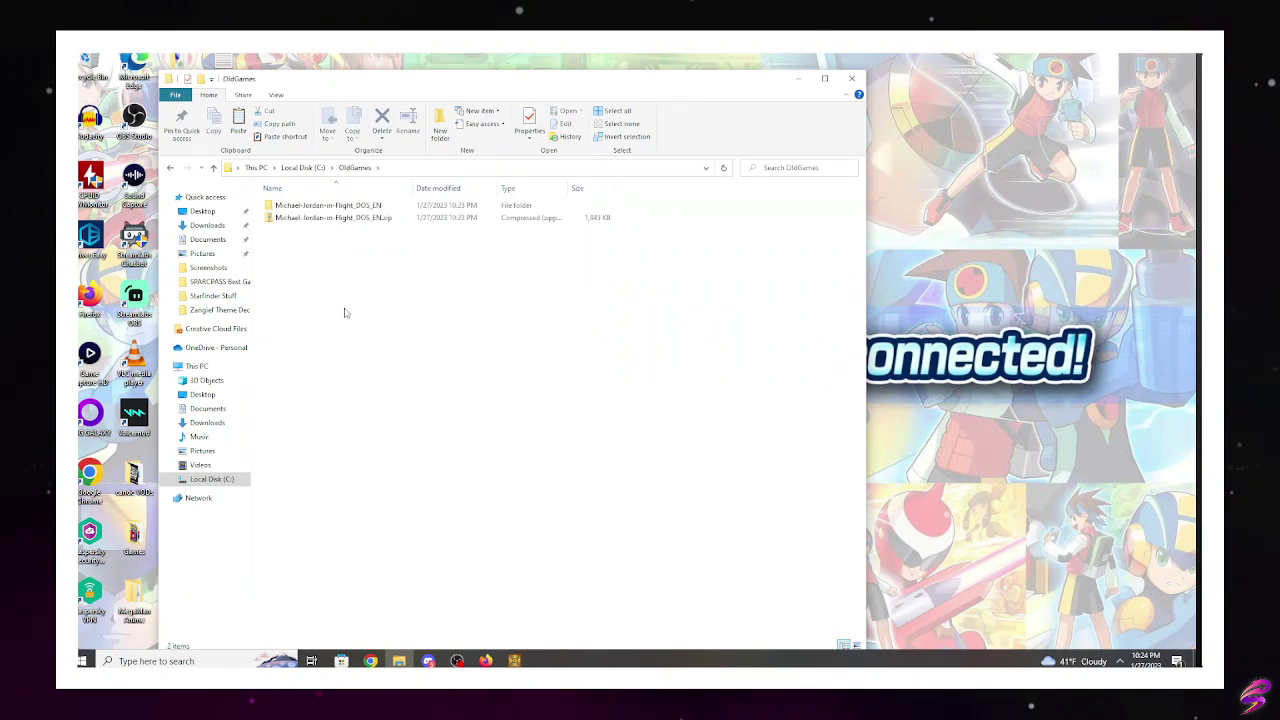
pyautogui.click(358, 206)
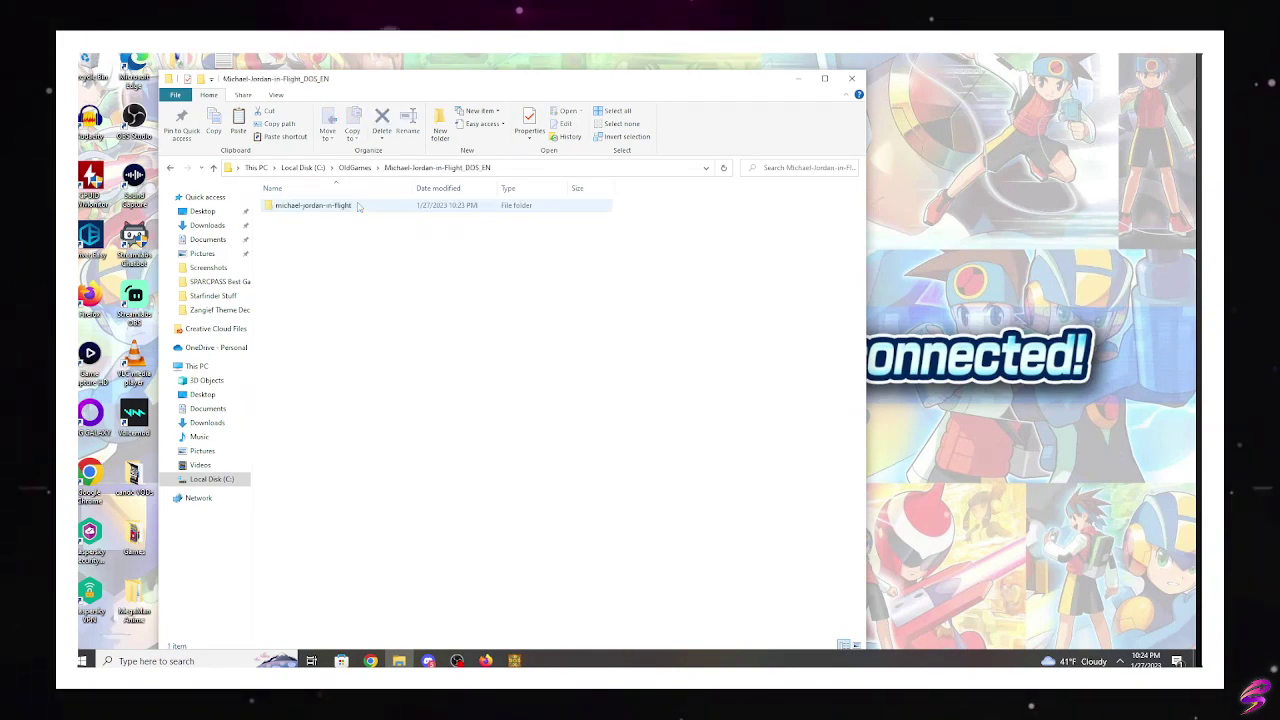
pyautogui.doubleClick(358, 206)
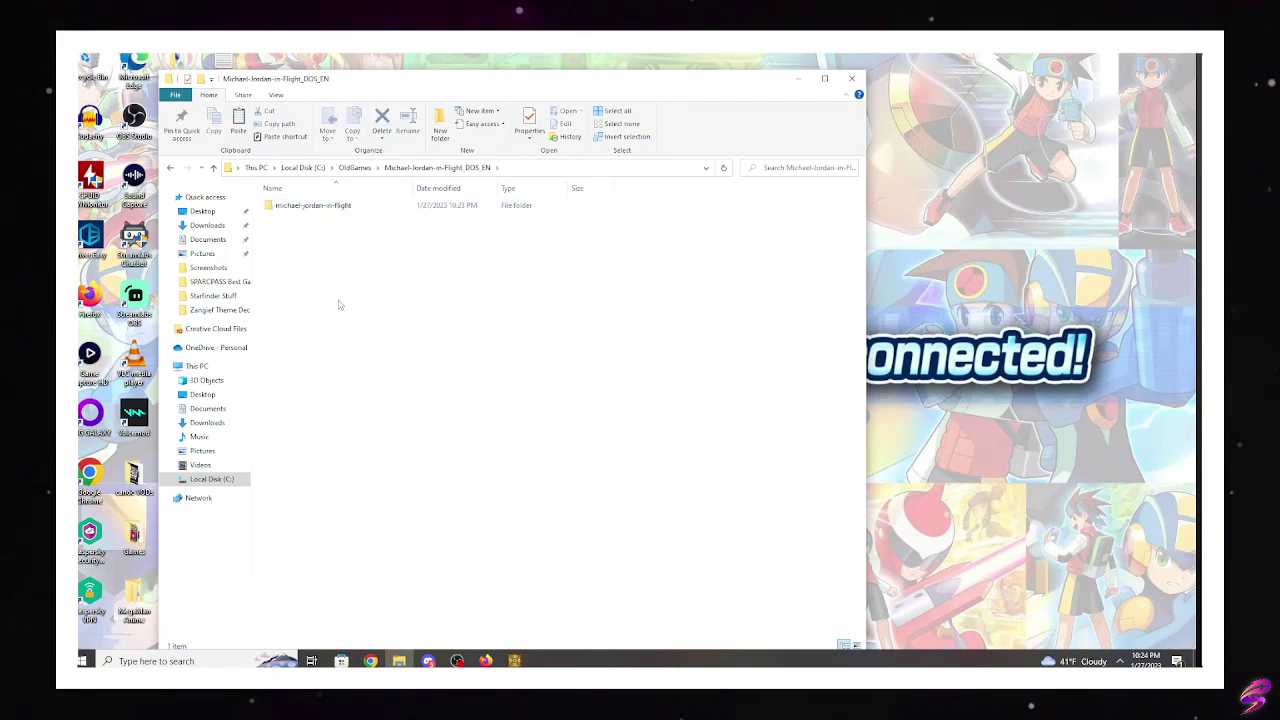
pyautogui.hotkey('ctrl', 'v')
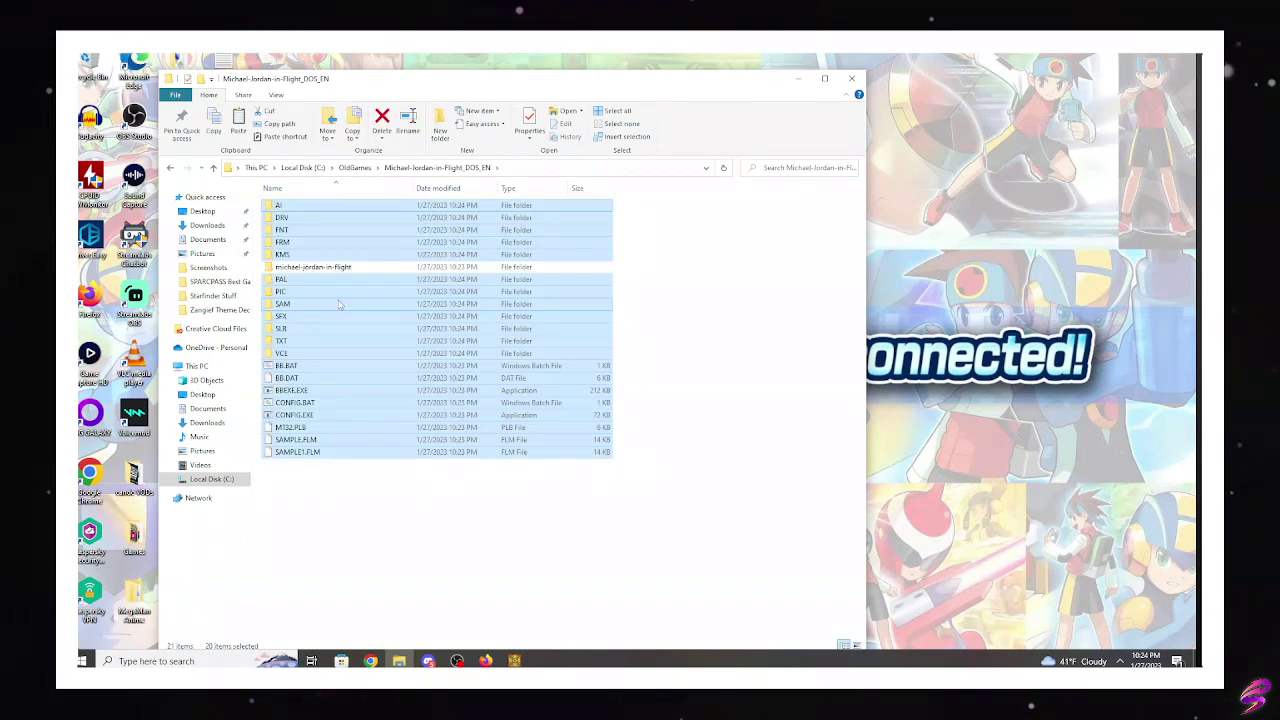
pyautogui.click(499, 557)
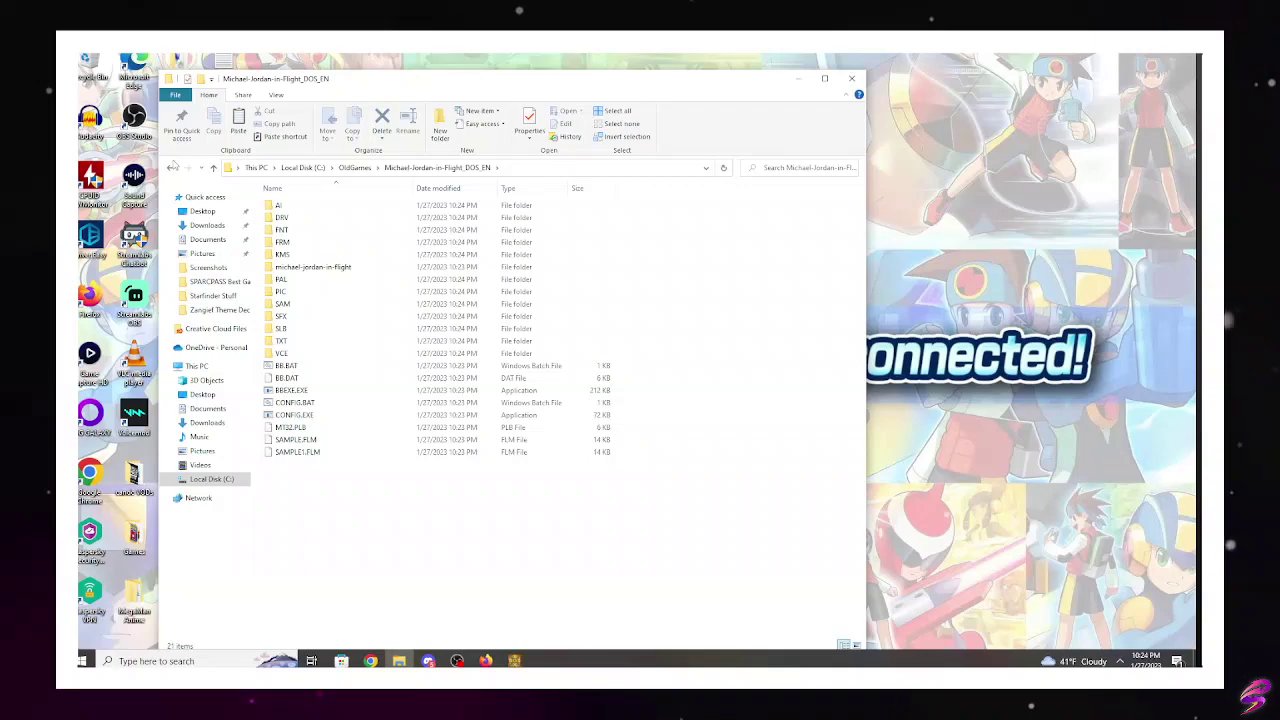
# - Go back to OldGames and rename the Michael-Jordan-in-Flight_DOS_EN folder to mj
pyautogui.click(171, 167)
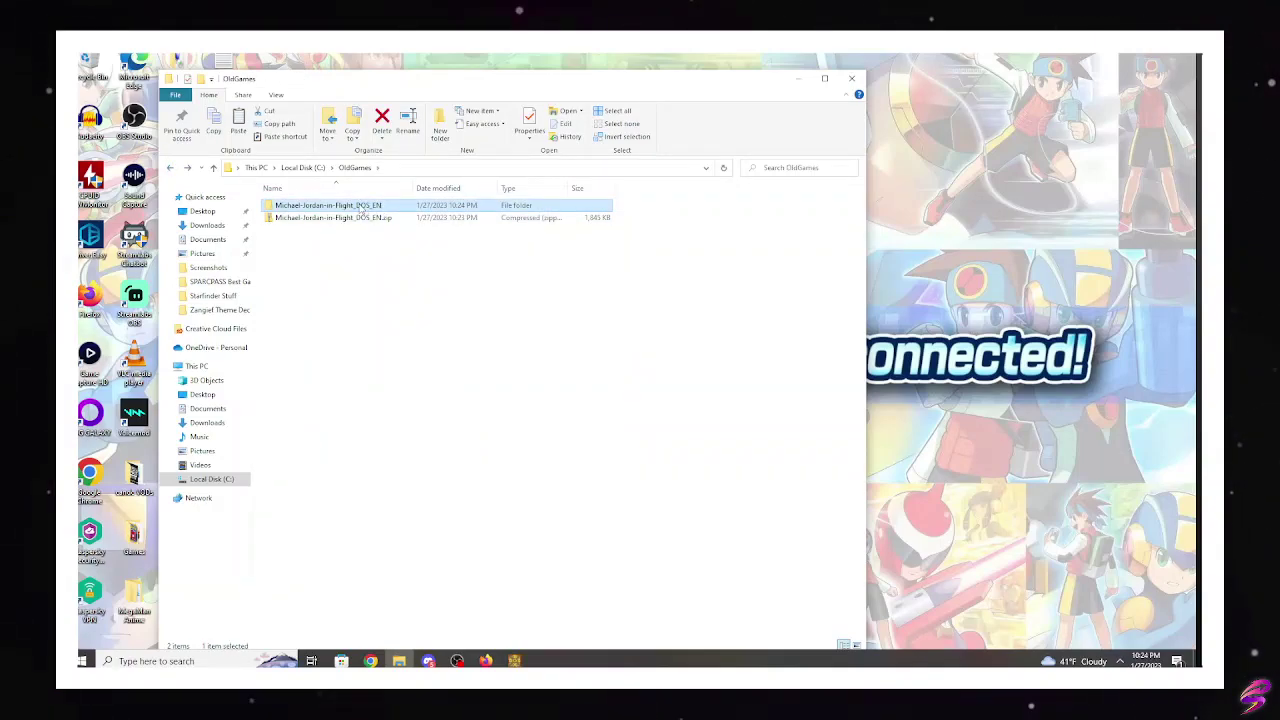
pyautogui.press('F2')
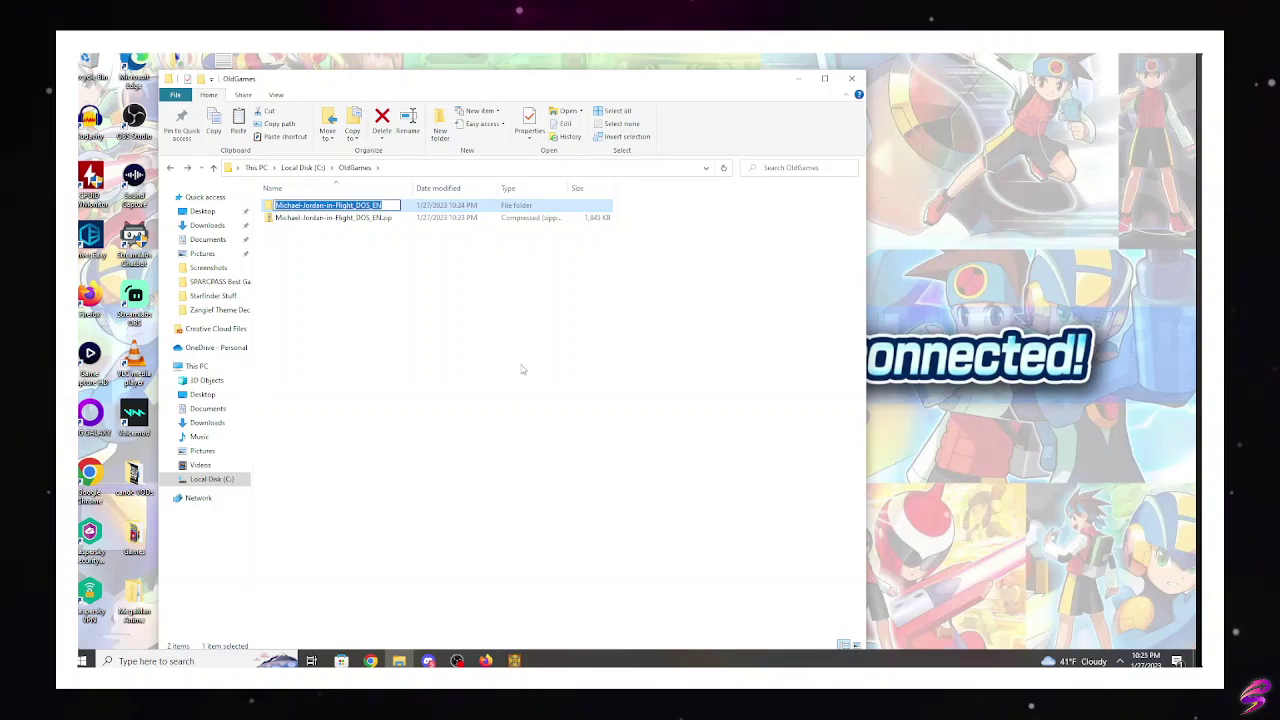
pyautogui.write('mj')
pyautogui.press('Return')
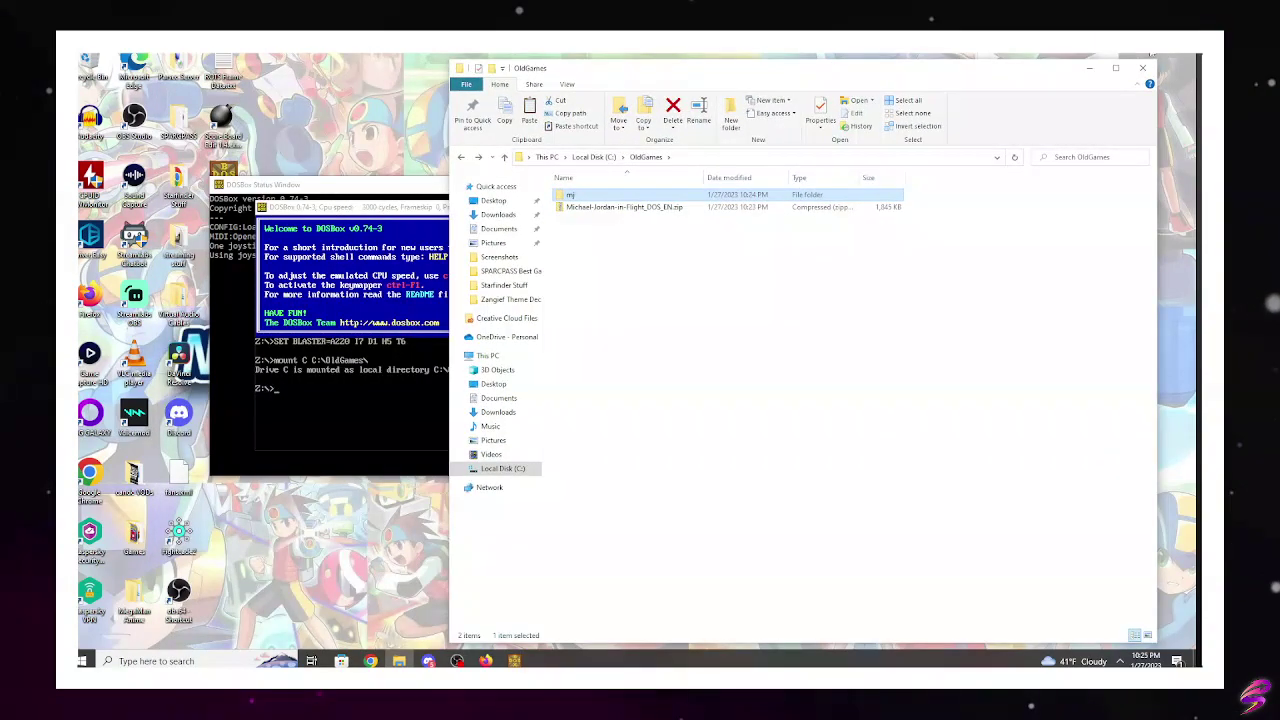
# - Switch to the DOSBox prompt, change to drive C:\ and enter the game directory with CD mj
pyautogui.click(1088, 67)
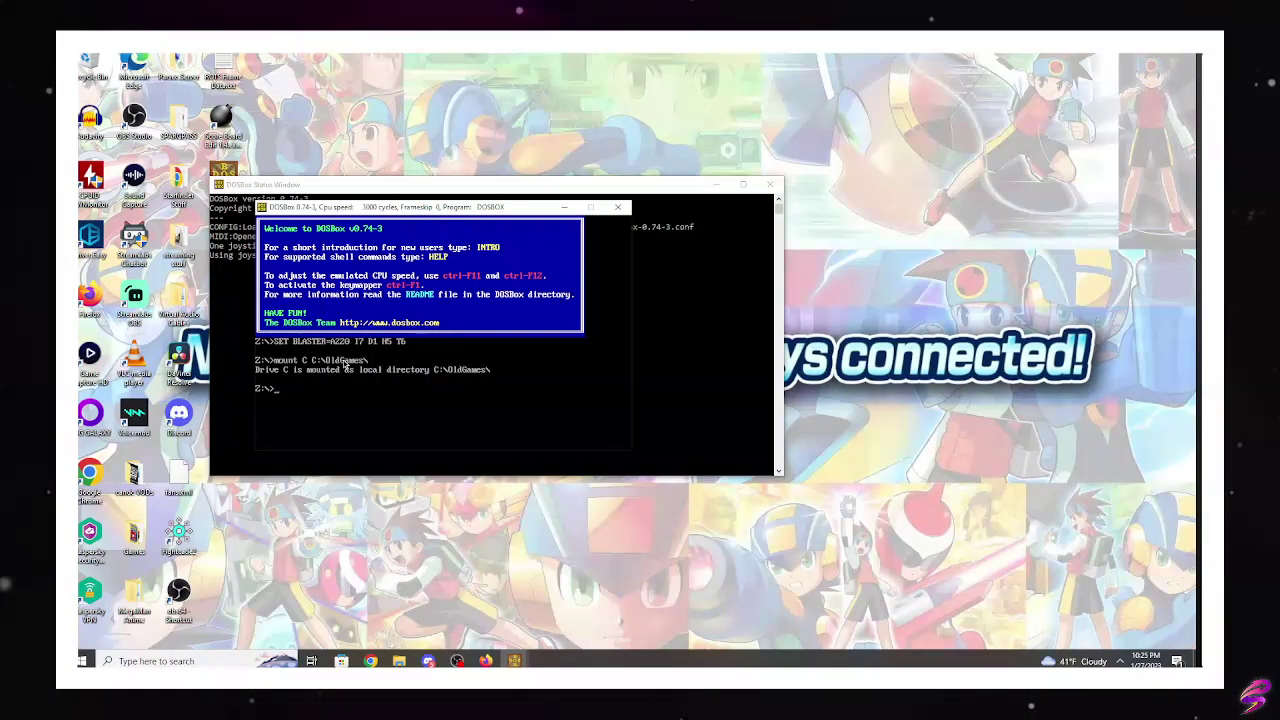
pyautogui.write(':')
pyautogui.press('Return')
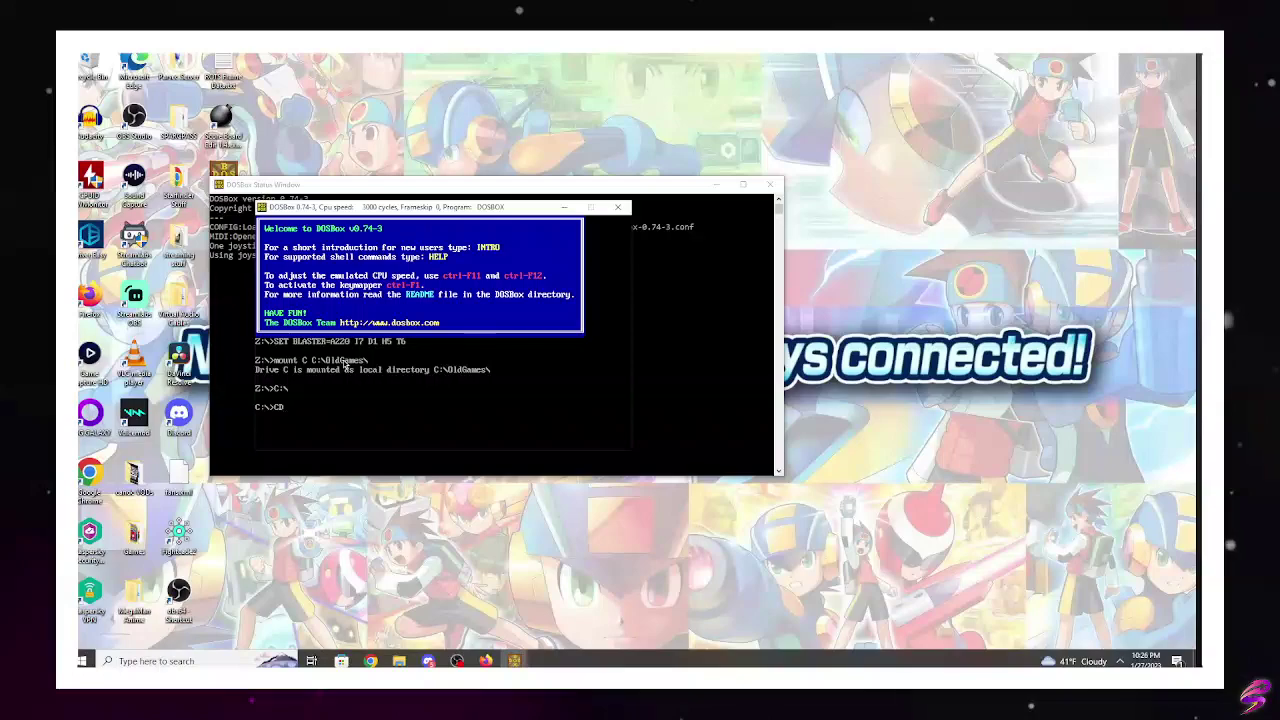
pyautogui.write('mj')
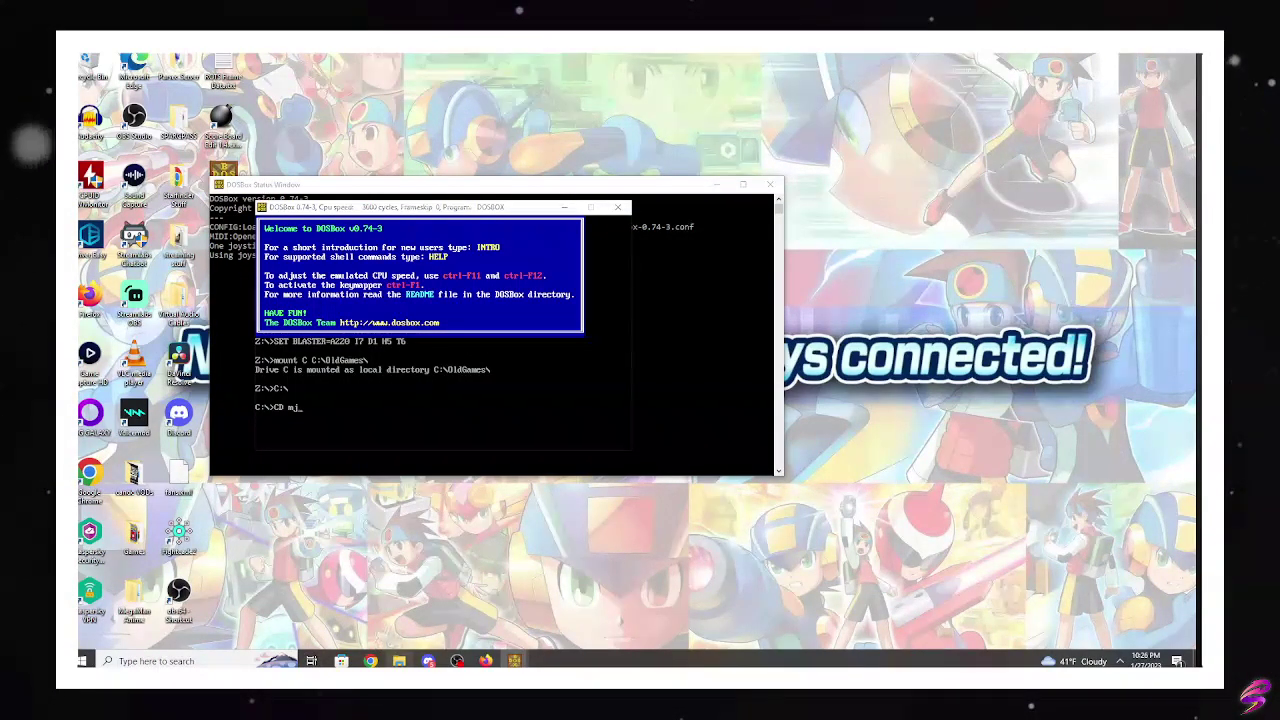
pyautogui.click(399, 661)
pyautogui.click(1089, 67)
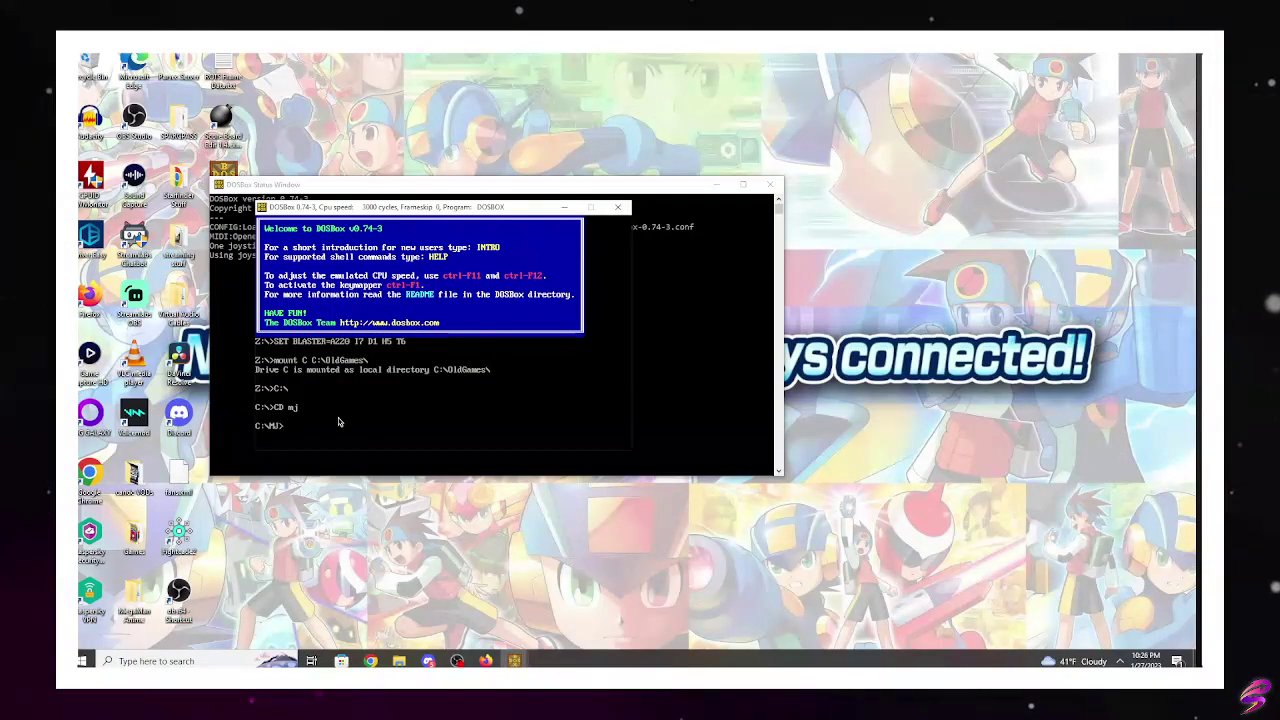
# - Open the mj folder in File Explorer to check the game's program files, and return to the DOSBox prompt
pyautogui.click(399, 661)
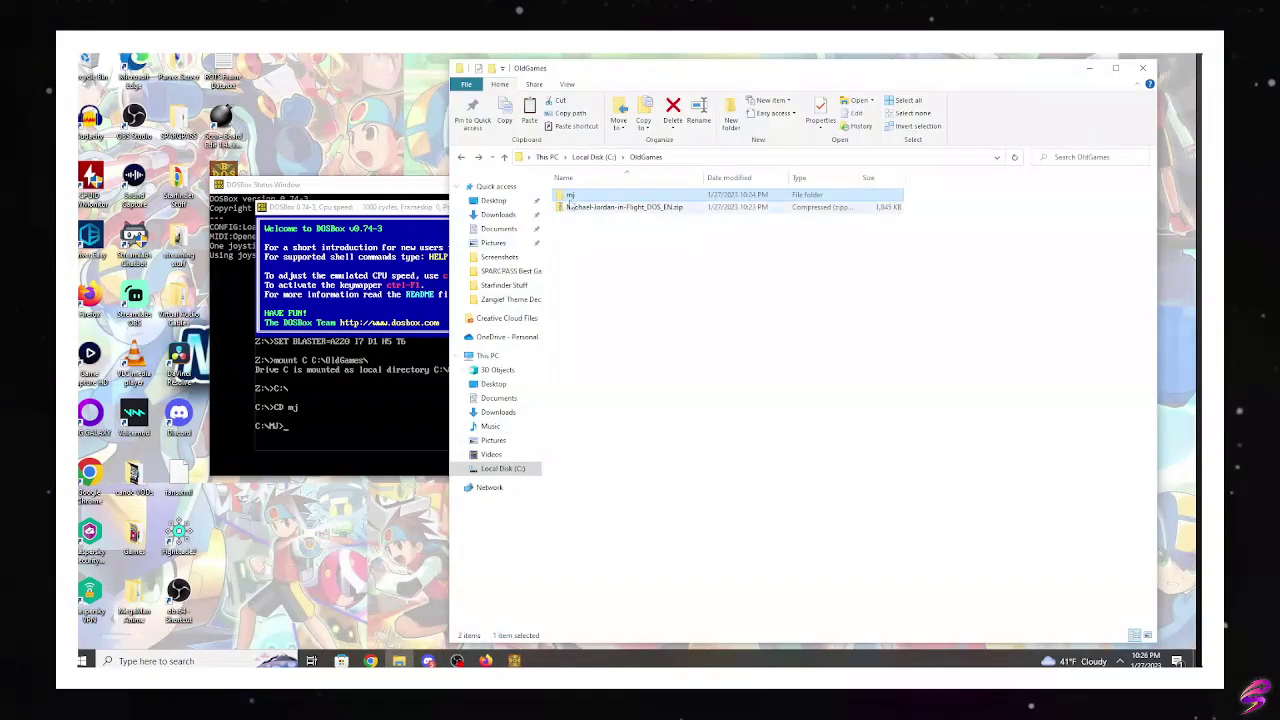
pyautogui.doubleClick(590, 195)
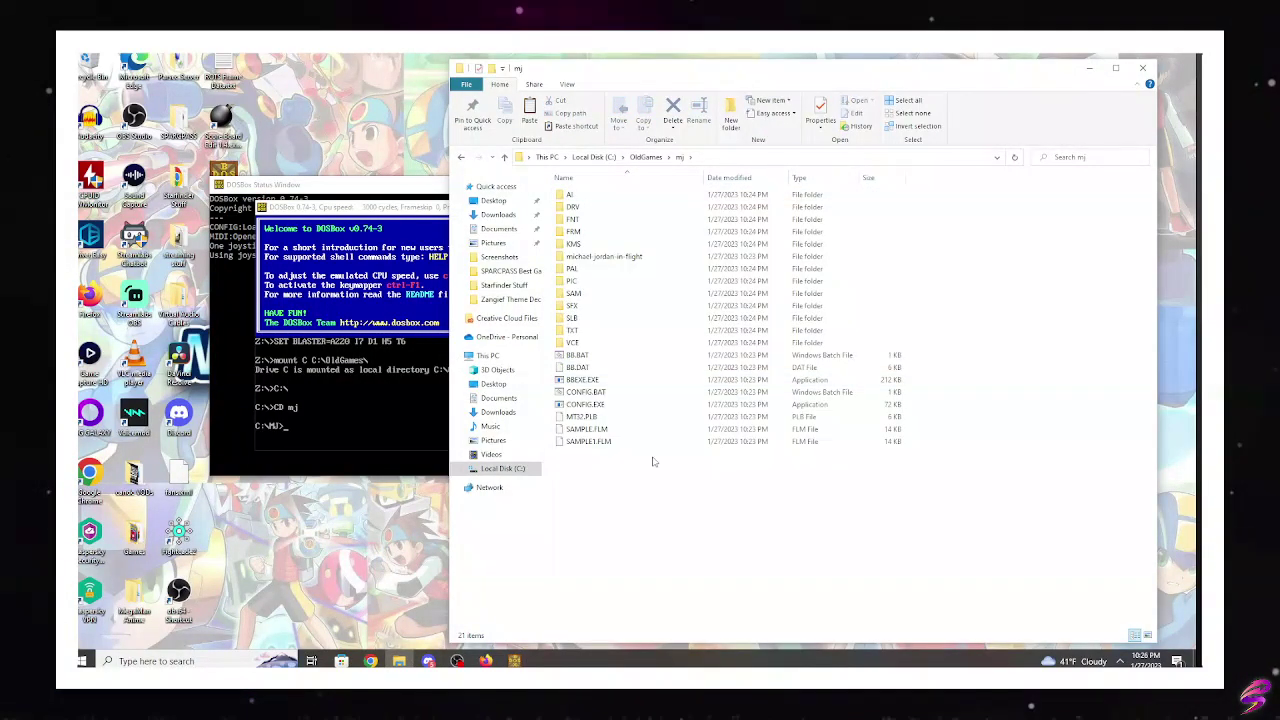
pyautogui.click(375, 432)
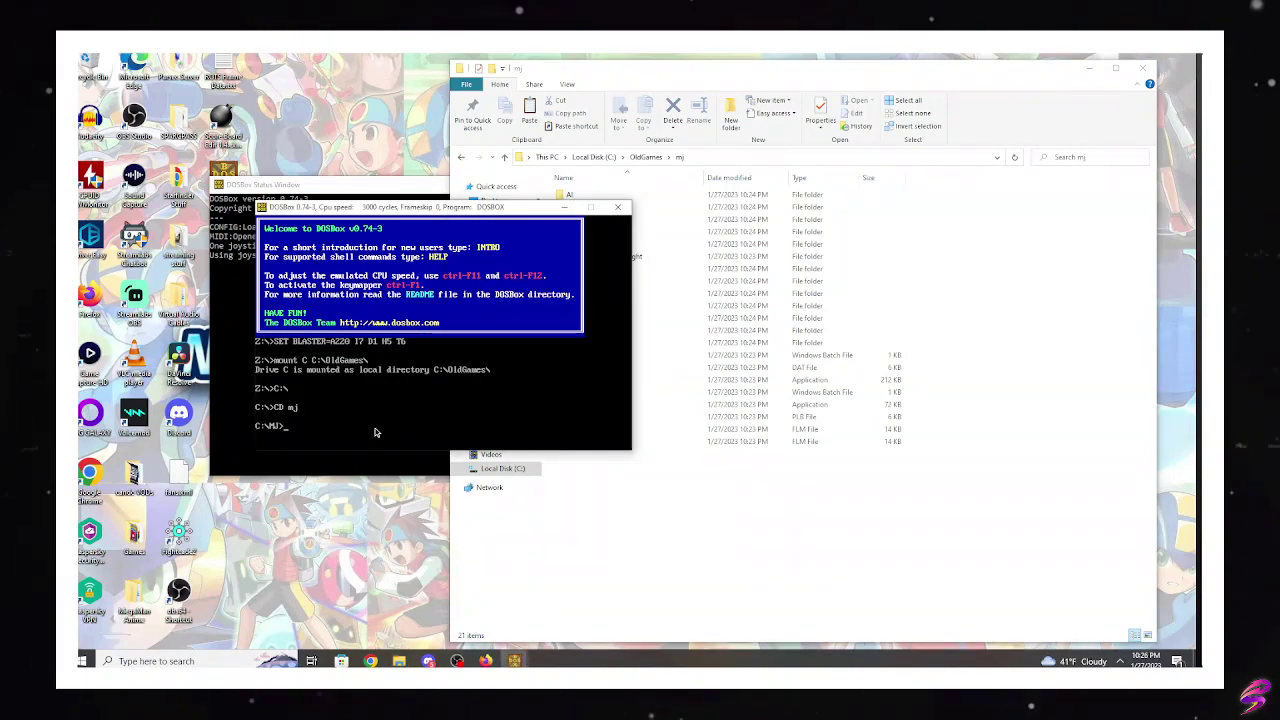
# - Run the game's CONFIG program from the C:\MJ directory in DOSBox
pyautogui.write('CONFIG.EXE')
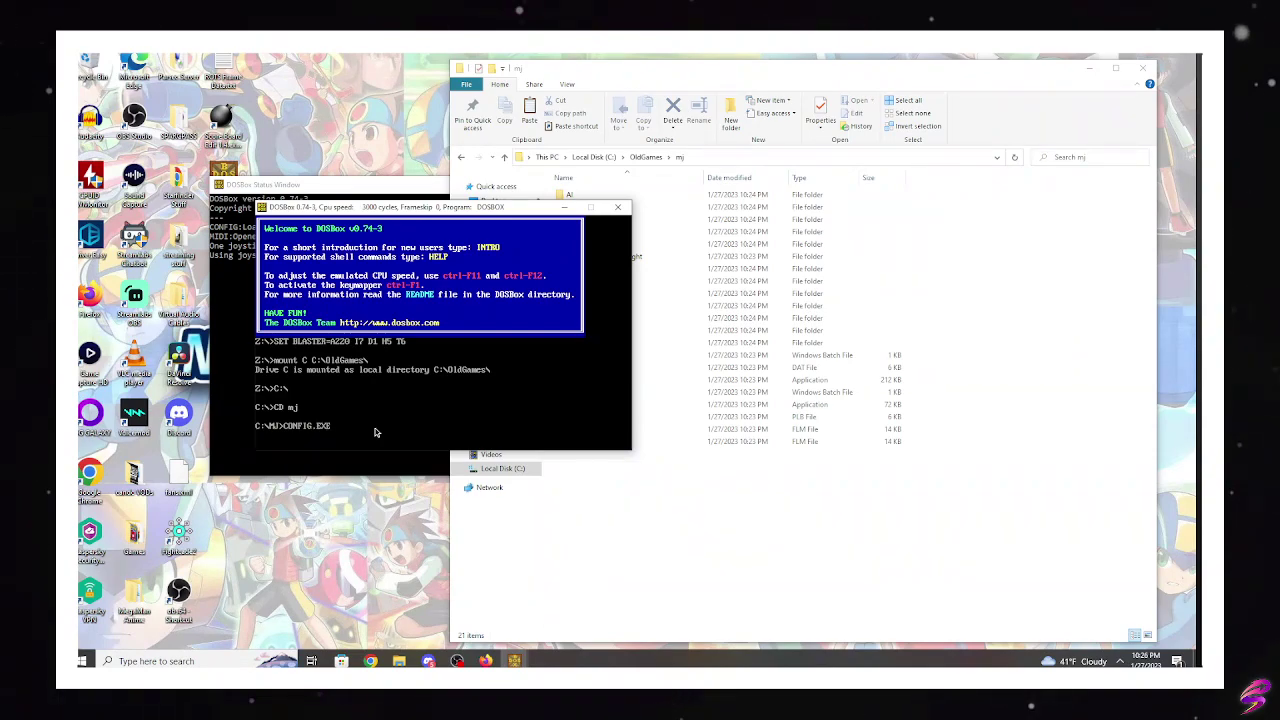
pyautogui.press('BackSpace')
pyautogui.press('BackSpace')
pyautogui.press('BackSpace')
pyautogui.press('BackSpace')
pyautogui.press('BackSpace')
pyautogui.press('Return')
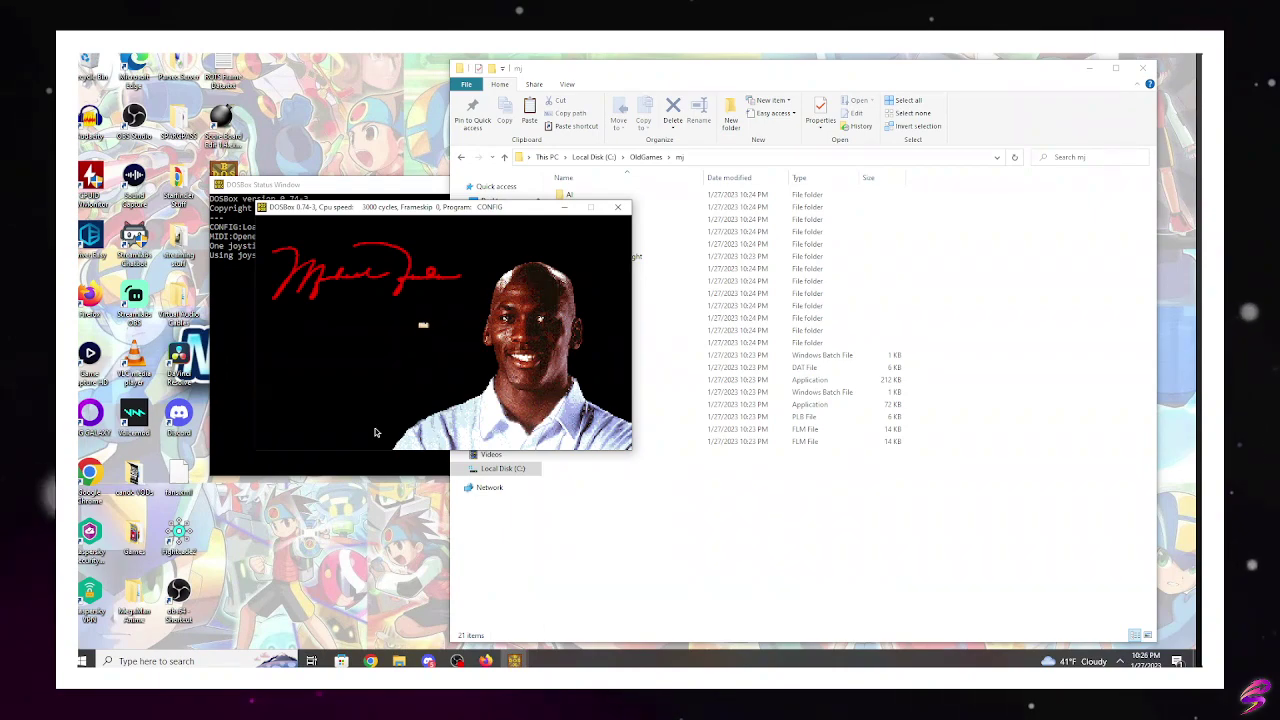
# - Move the DOSBox window over the File Explorer window and skip the title screen to reach the controller selection
pyautogui.moveTo(488, 207); pyautogui.dragTo(488, 128)
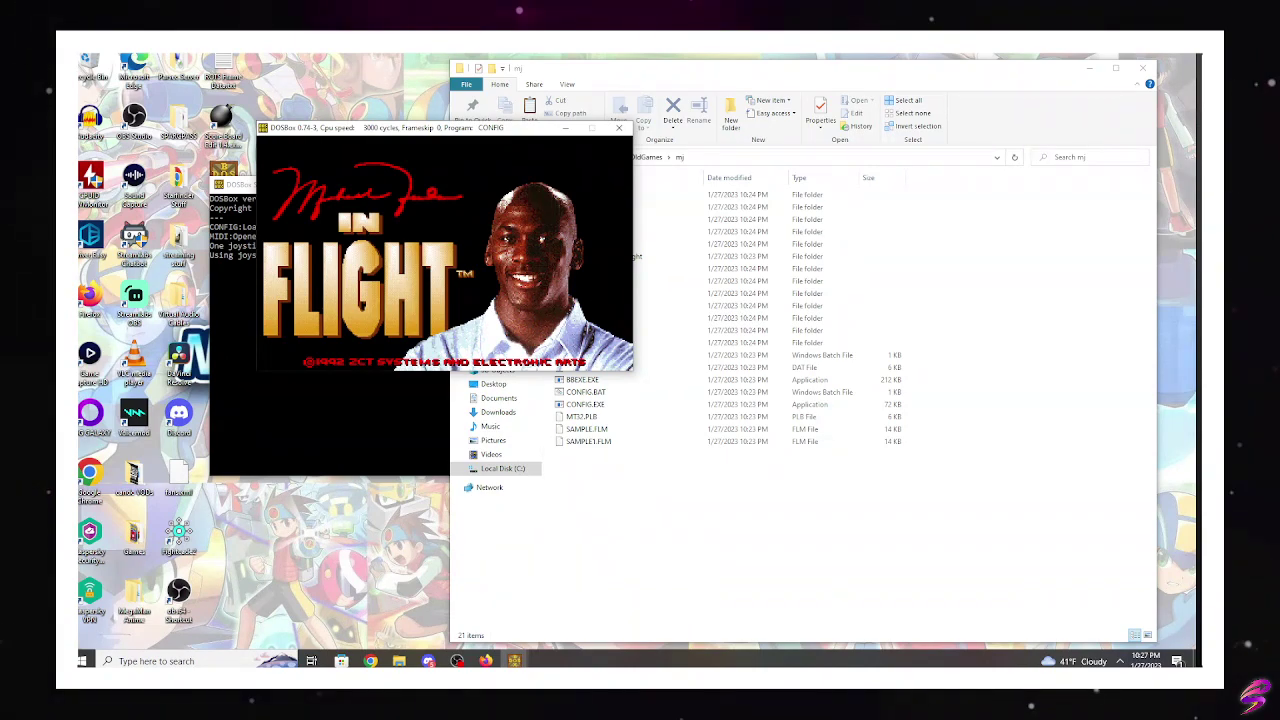
pyautogui.press('super')
pyautogui.press('super')
pyautogui.moveTo(492, 129); pyautogui.dragTo(667, 143)
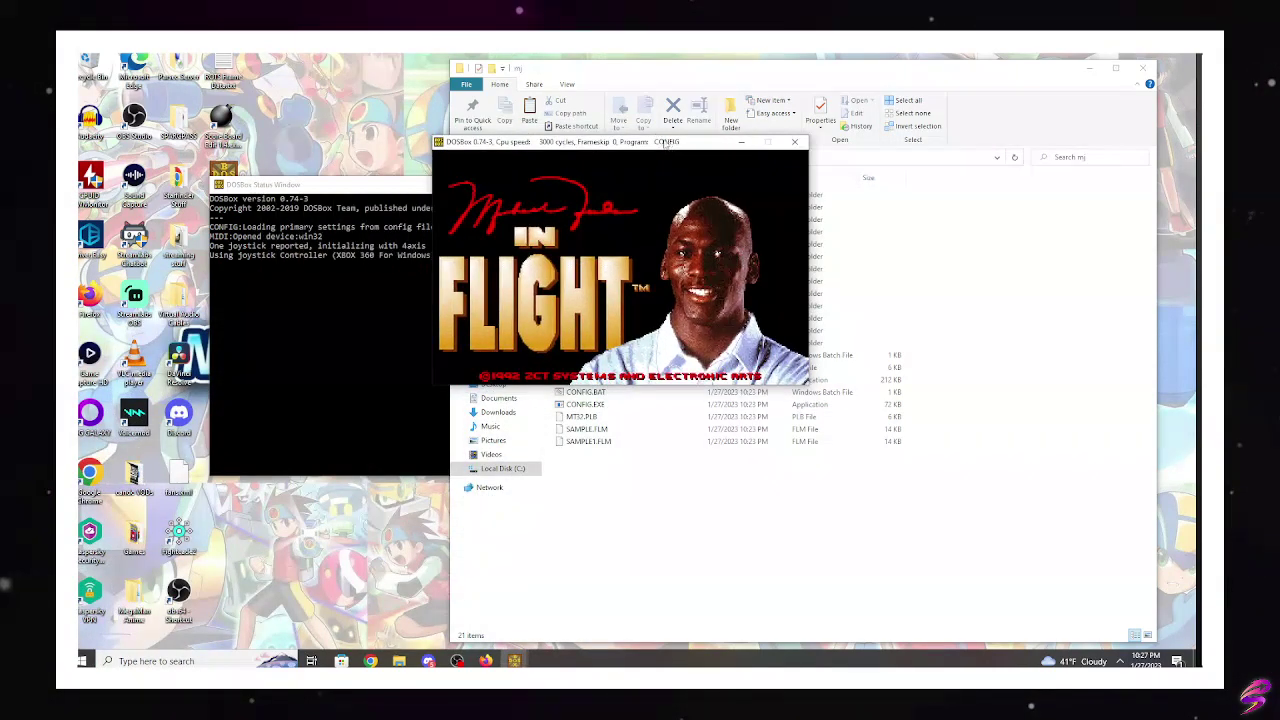
pyautogui.click(657, 267)
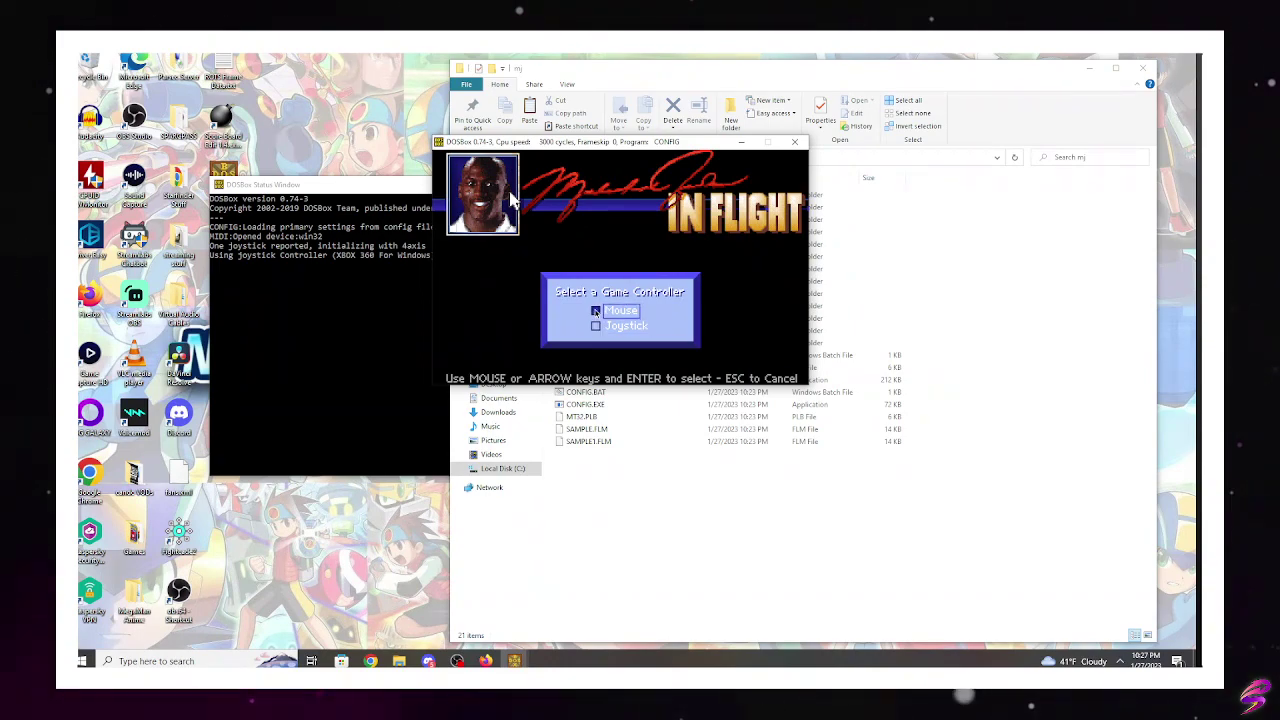
# - Configure the game with Mouse as controller, Sound Blaster music, PC Speaker sound and Standard VGA video
pyautogui.press('Down')
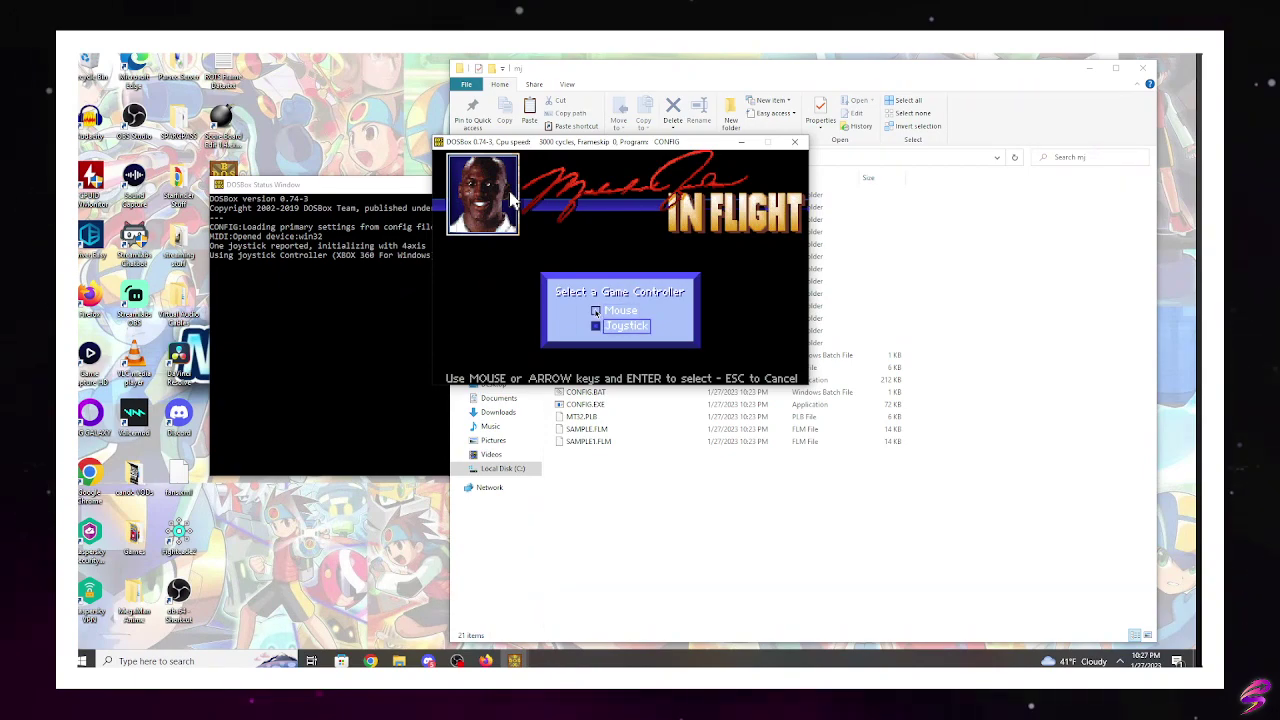
pyautogui.press('Up')
pyautogui.click(610, 310)
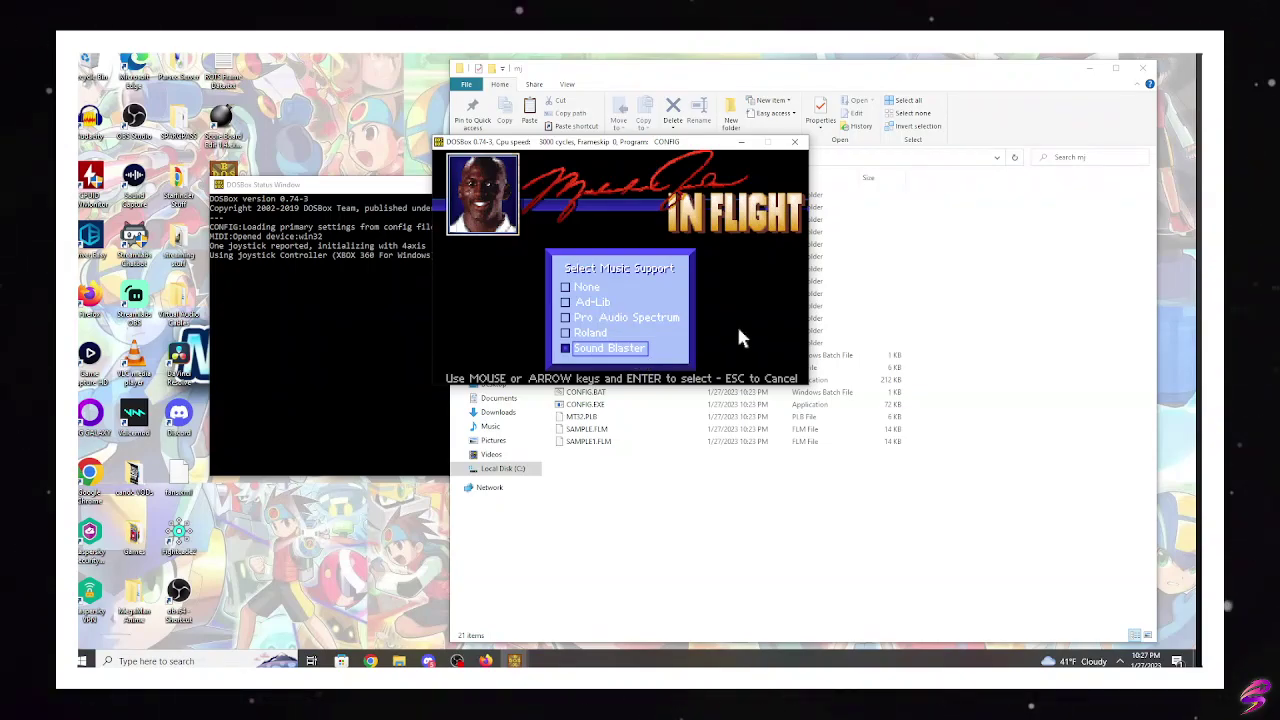
pyautogui.click(638, 349)
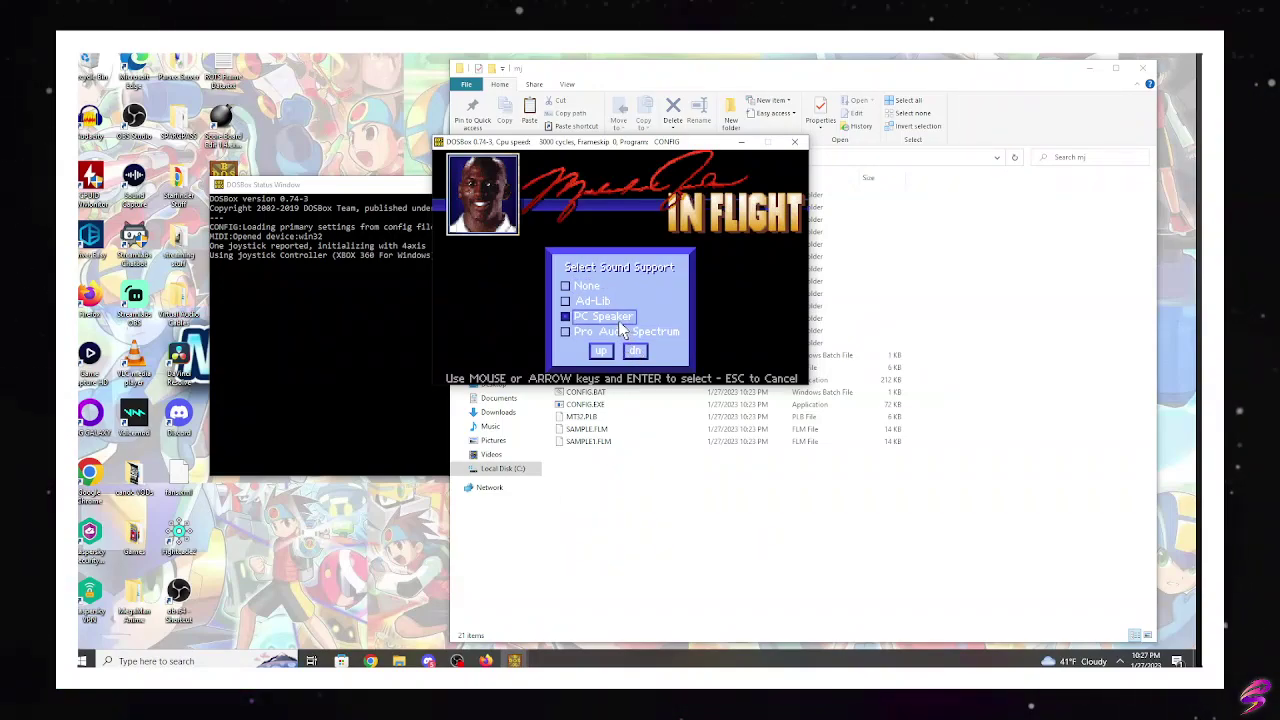
pyautogui.click(603, 316)
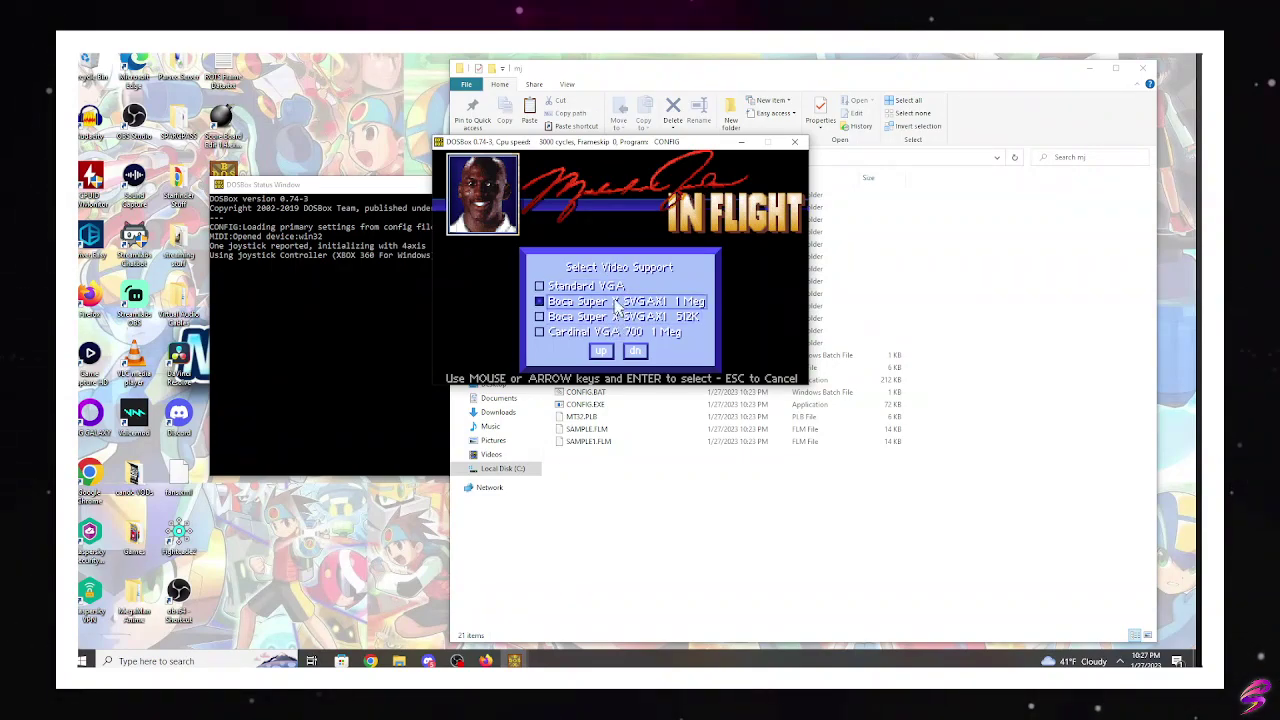
pyautogui.click(612, 288)
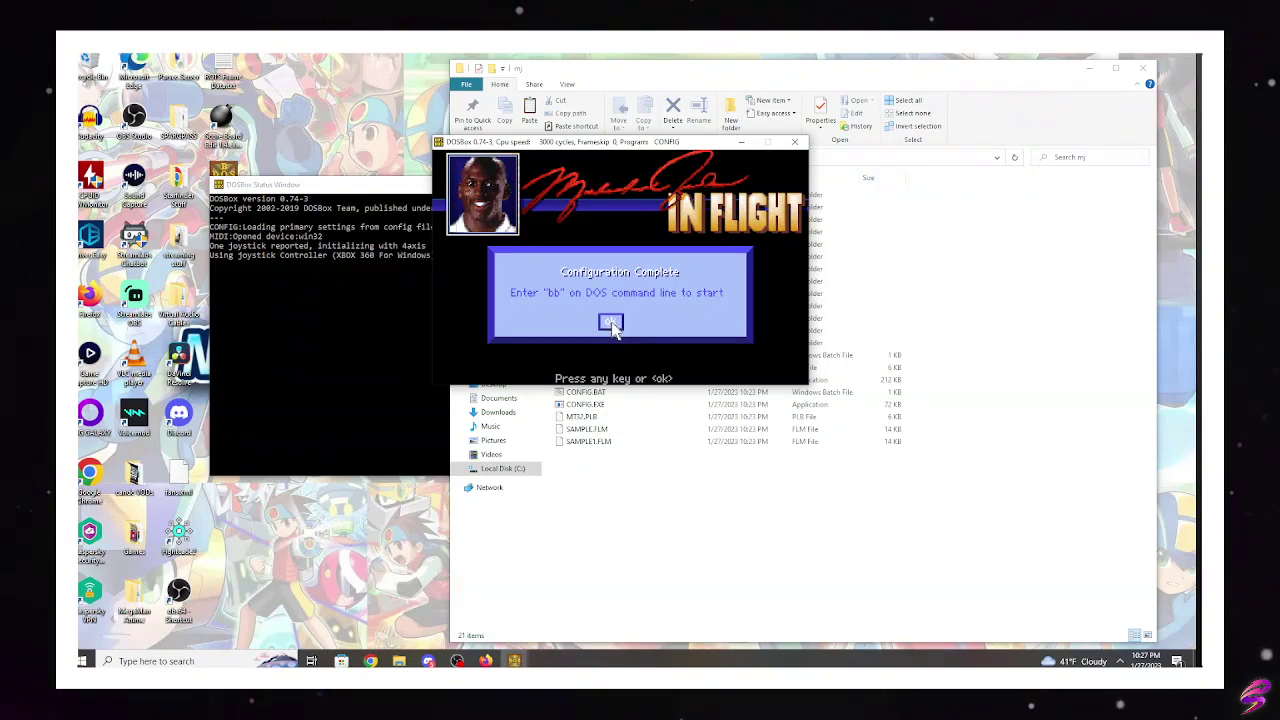
# - Close the finished configuration and start the game from C:\MJ with the bb command
pyautogui.click(611, 323)
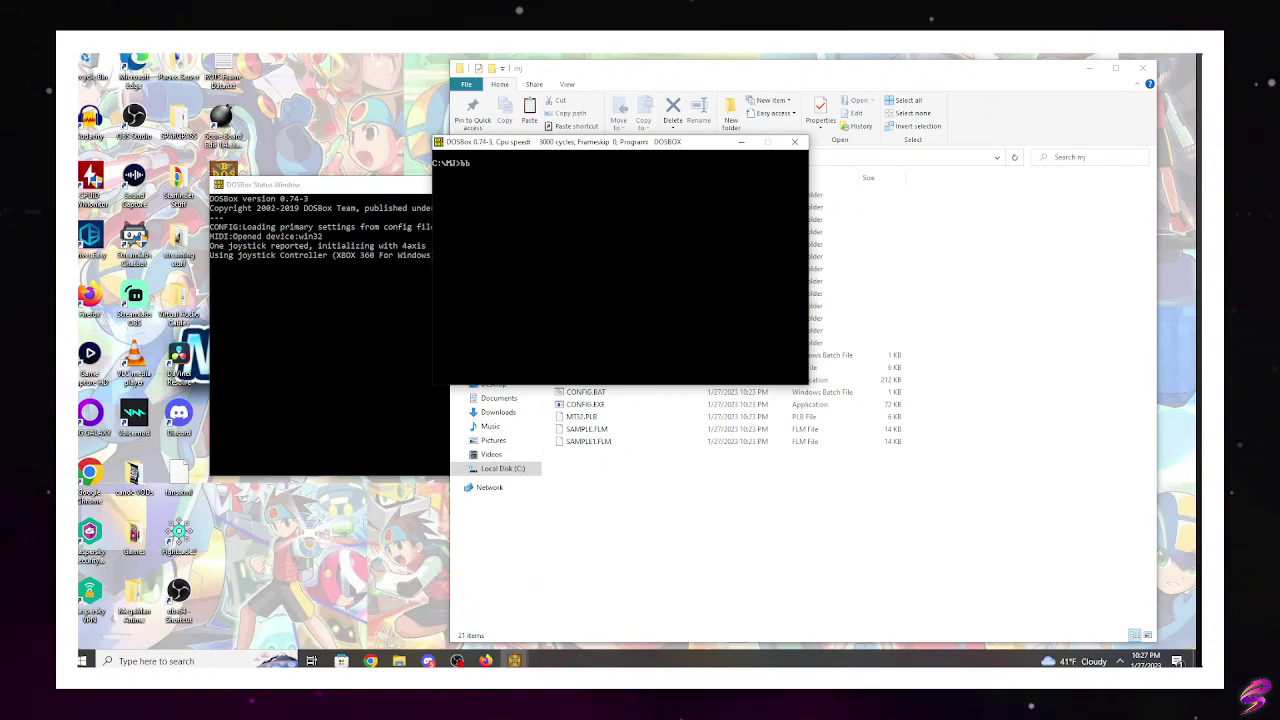
pyautogui.write('bb')
pyautogui.press('Return')
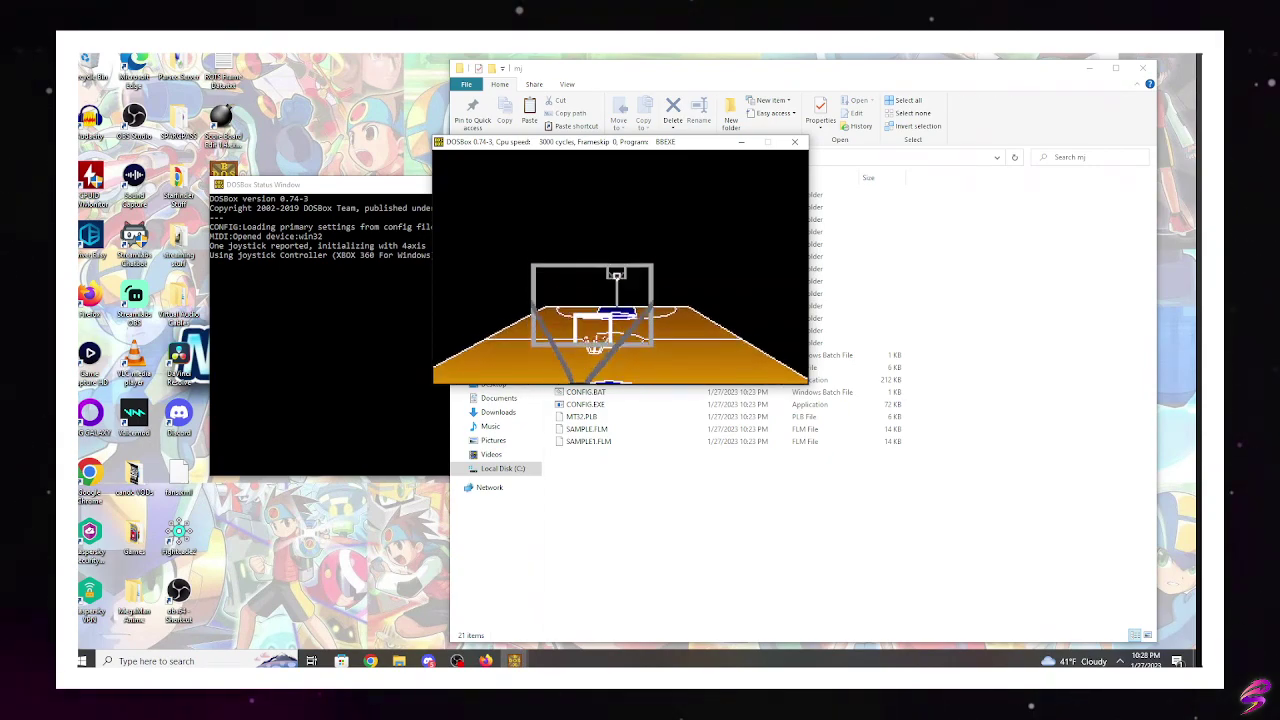
pyautogui.press('super')
pyautogui.press('super')
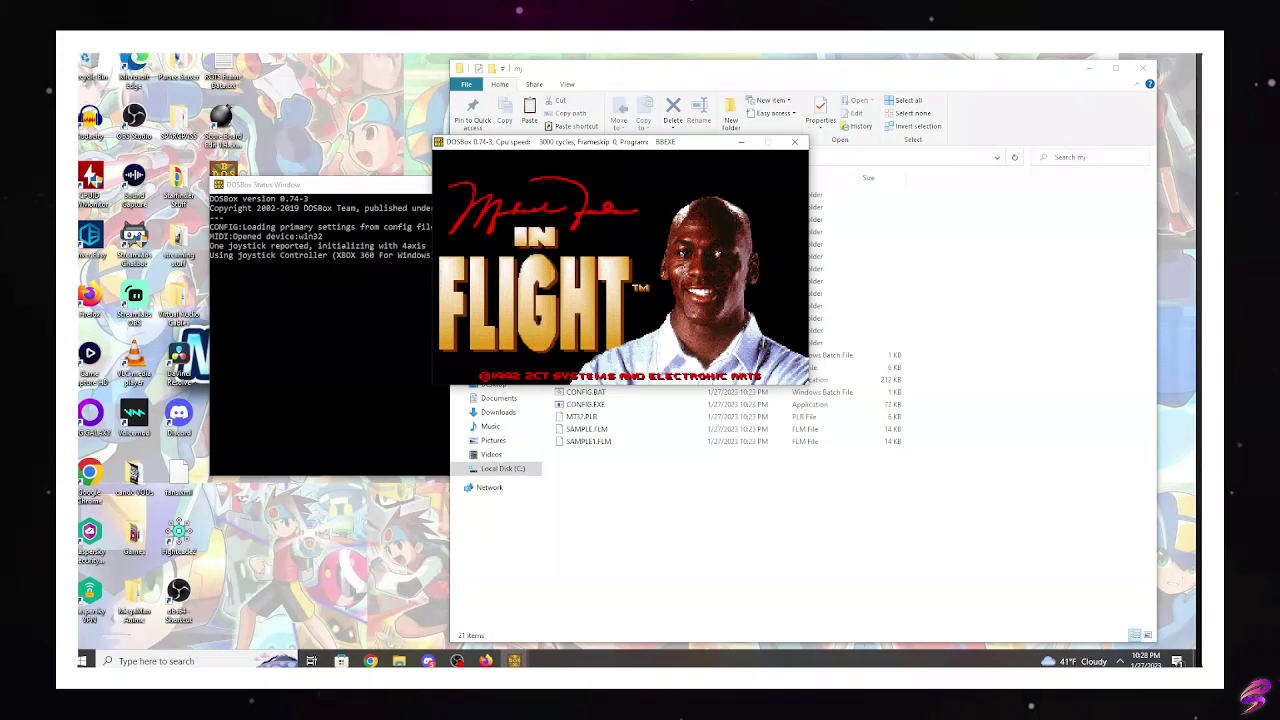
pyautogui.press('super')
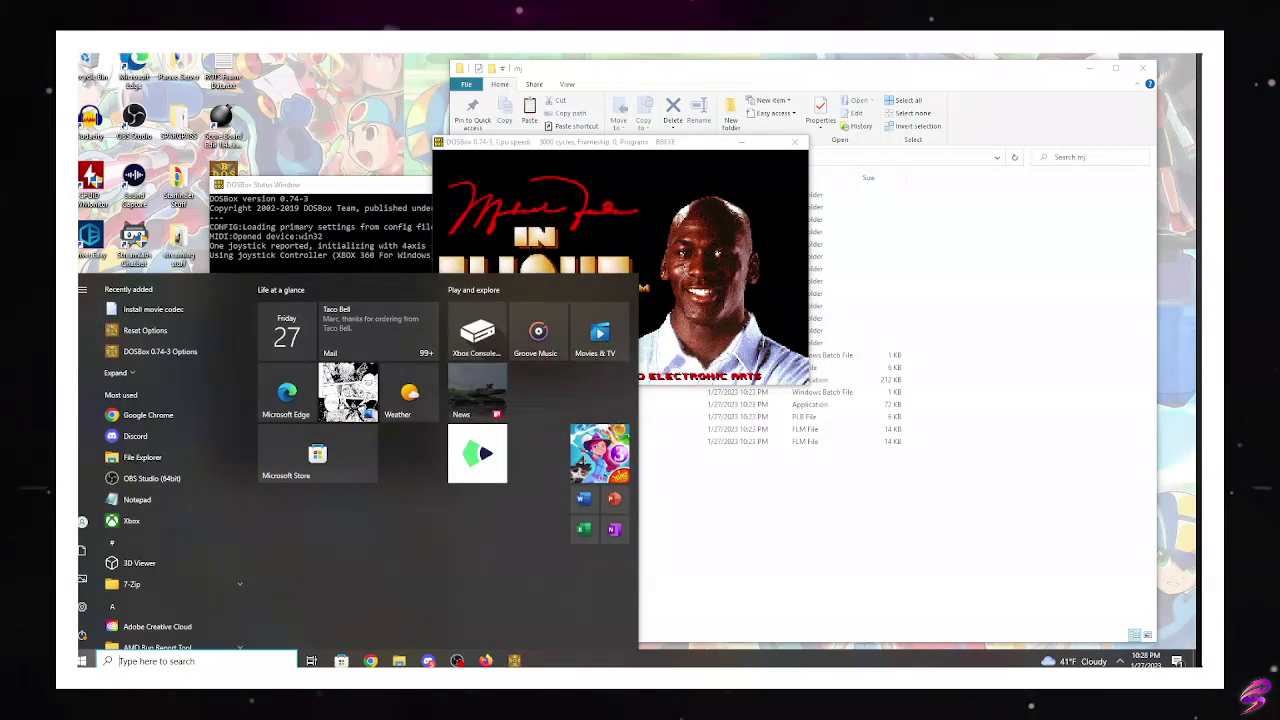
pyautogui.press('Escape')
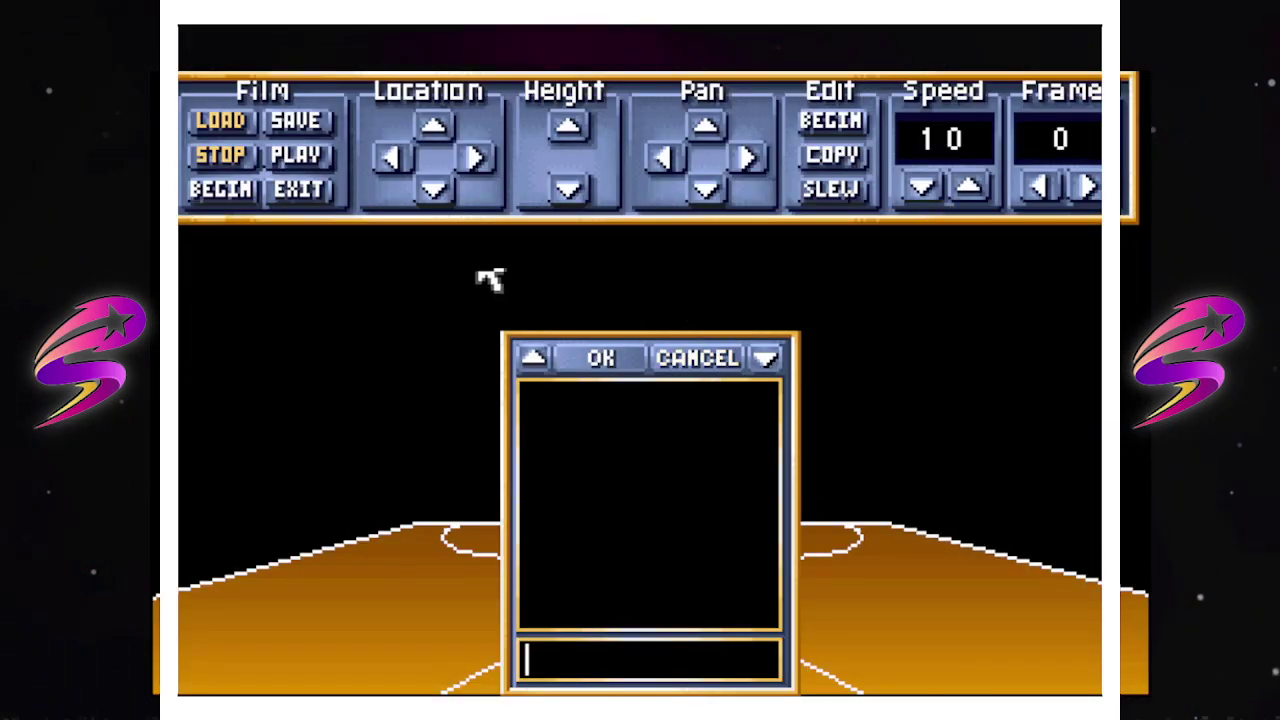
# - Exit the highlight film editor and start a 3 on 3 Exhibition from the game's main menu
pyautogui.click(305, 200)
pyautogui.click(302, 192)
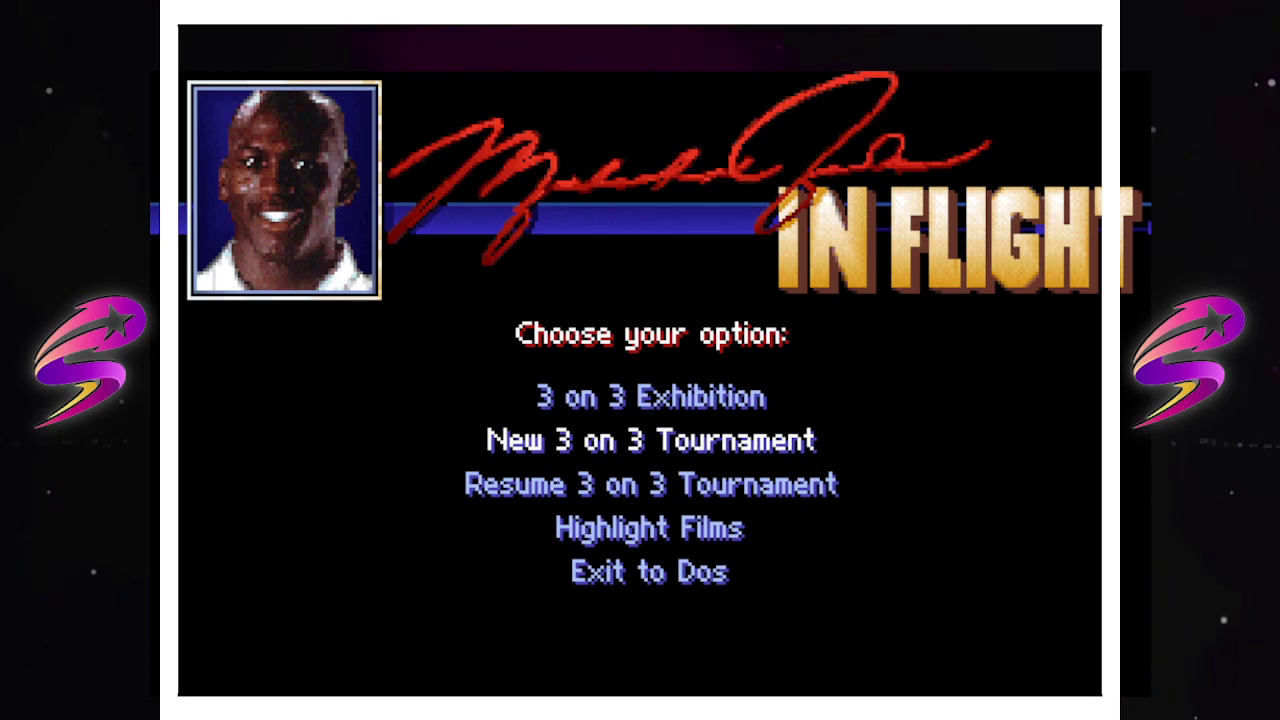
pyautogui.press('Up')
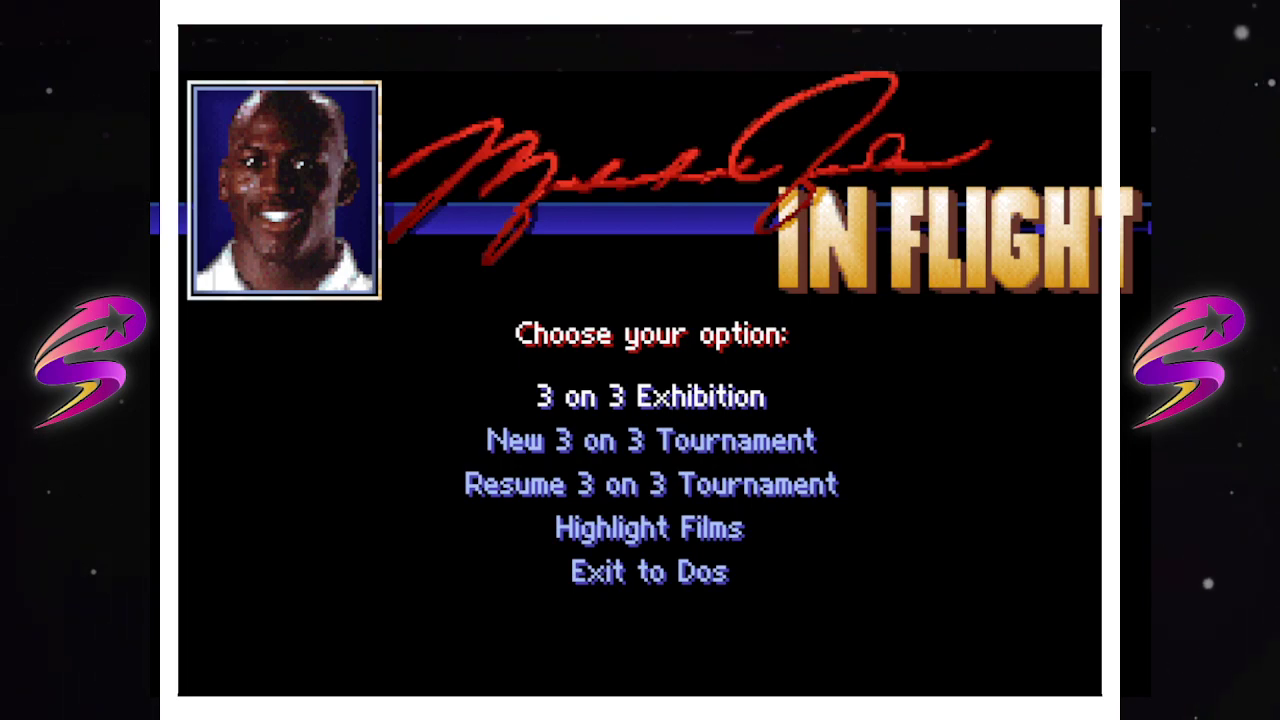
pyautogui.press('Return')
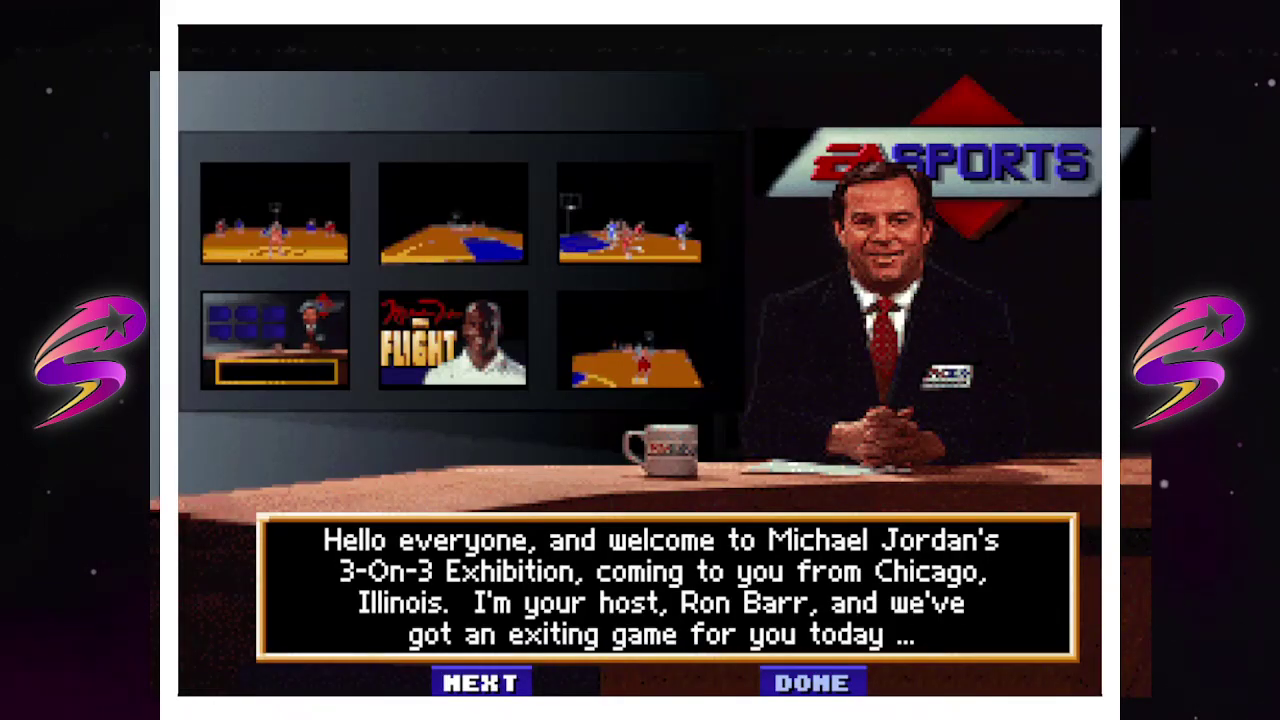